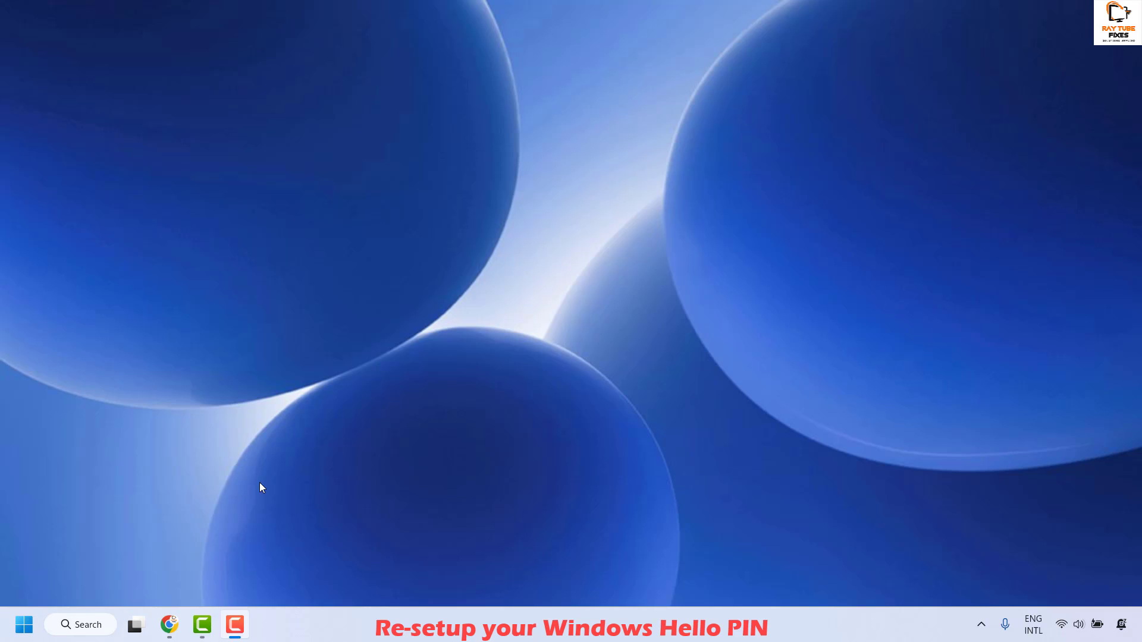
# - In Settings, go to Accounts > Sign-in options and expand the PIN (Windows Hello) details
pyautogui.rightClick(25, 624)
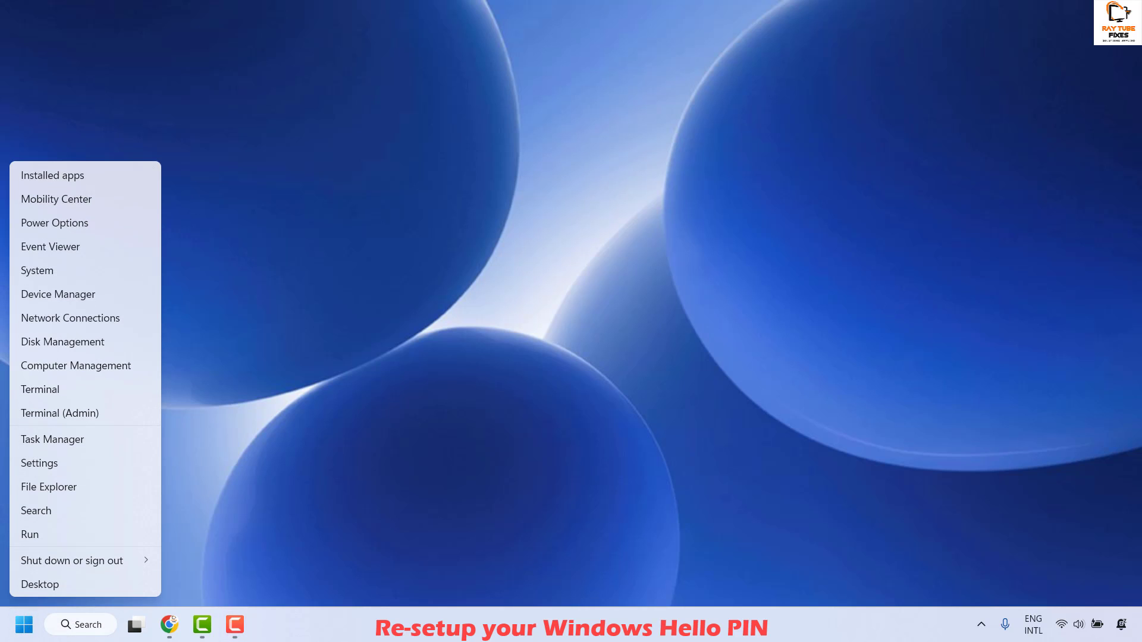
pyautogui.press('Escape')
pyautogui.rightClick(24, 624)
pyautogui.click(55, 465)
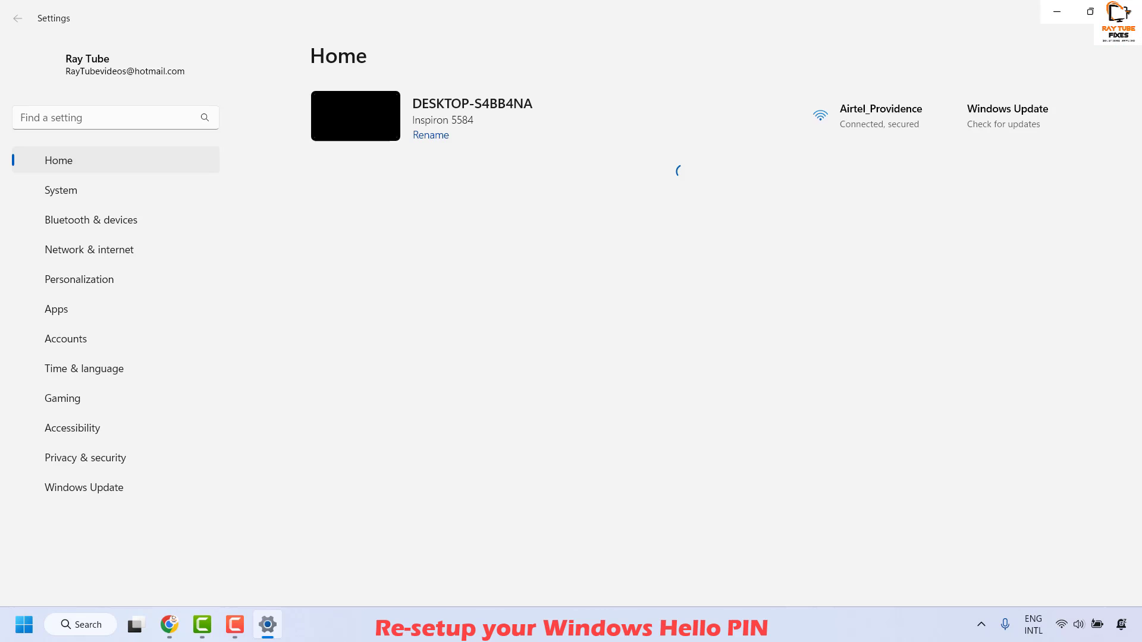
pyautogui.click(64, 343)
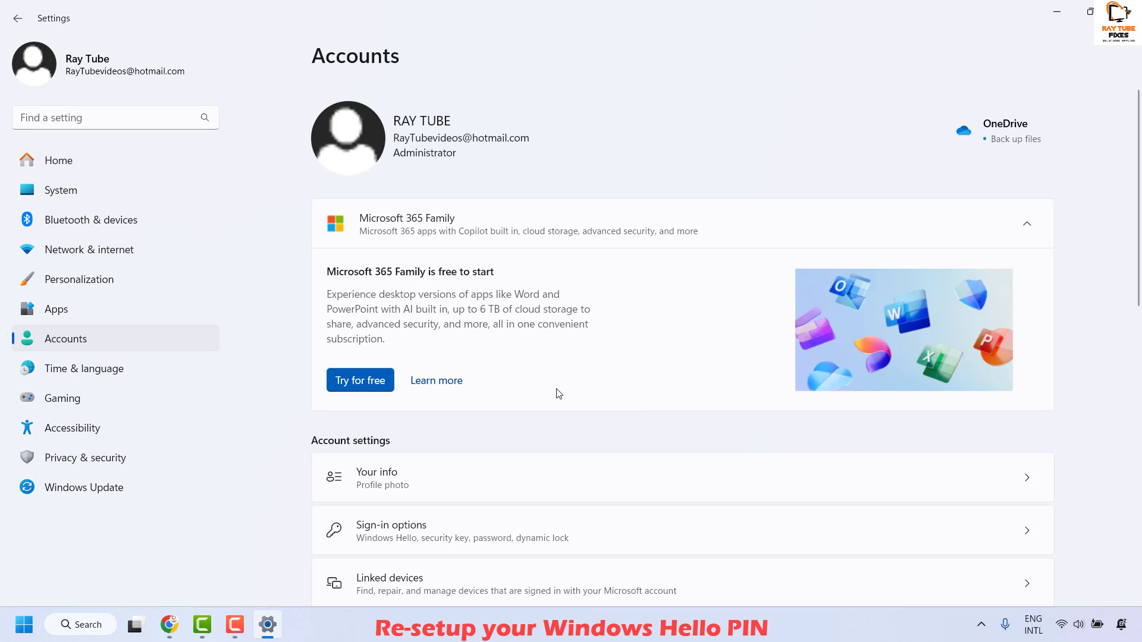
pyautogui.scroll(-2, 571, 393)
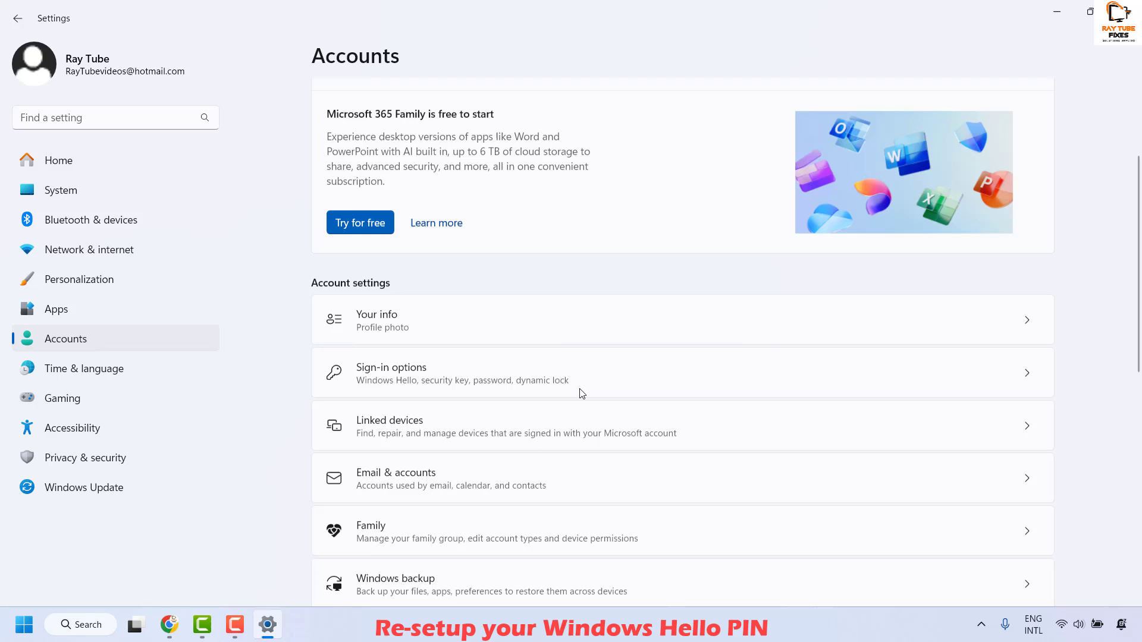
pyautogui.click(426, 370)
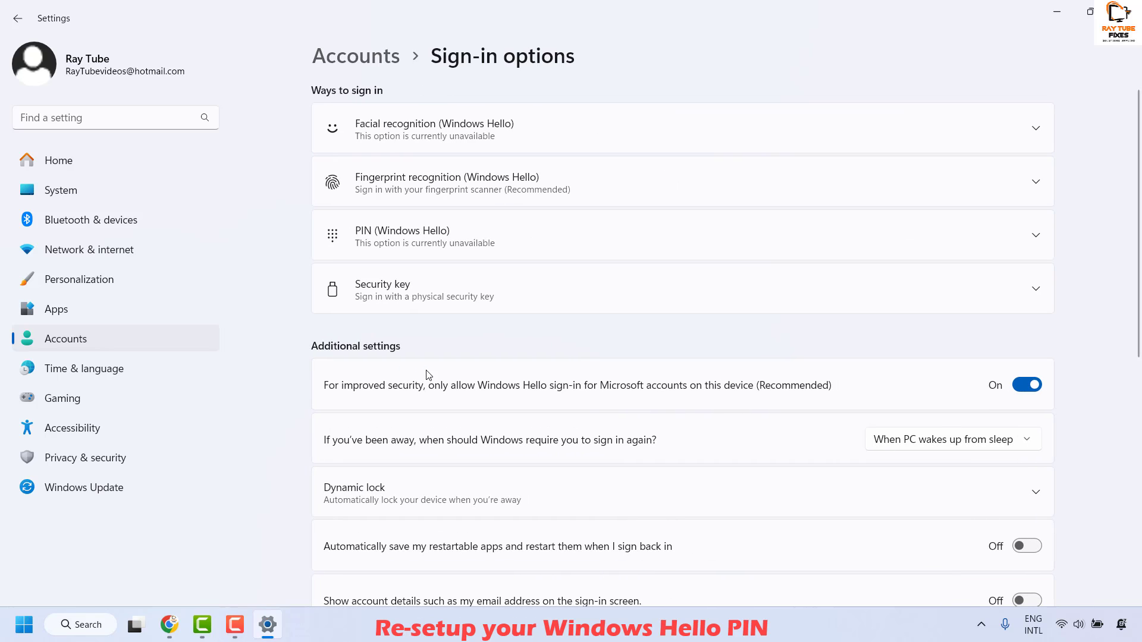
pyautogui.click(447, 240)
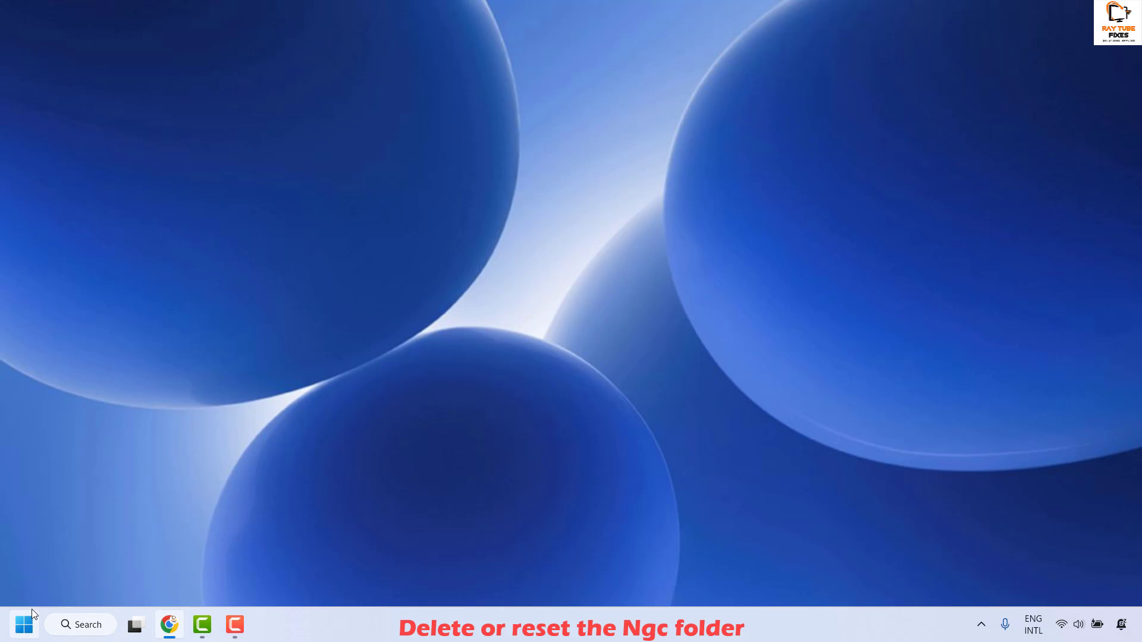
# - Launch File Explorer from the Start quick-link menu and show the OS (C:) drive
pyautogui.rightClick(24, 625)
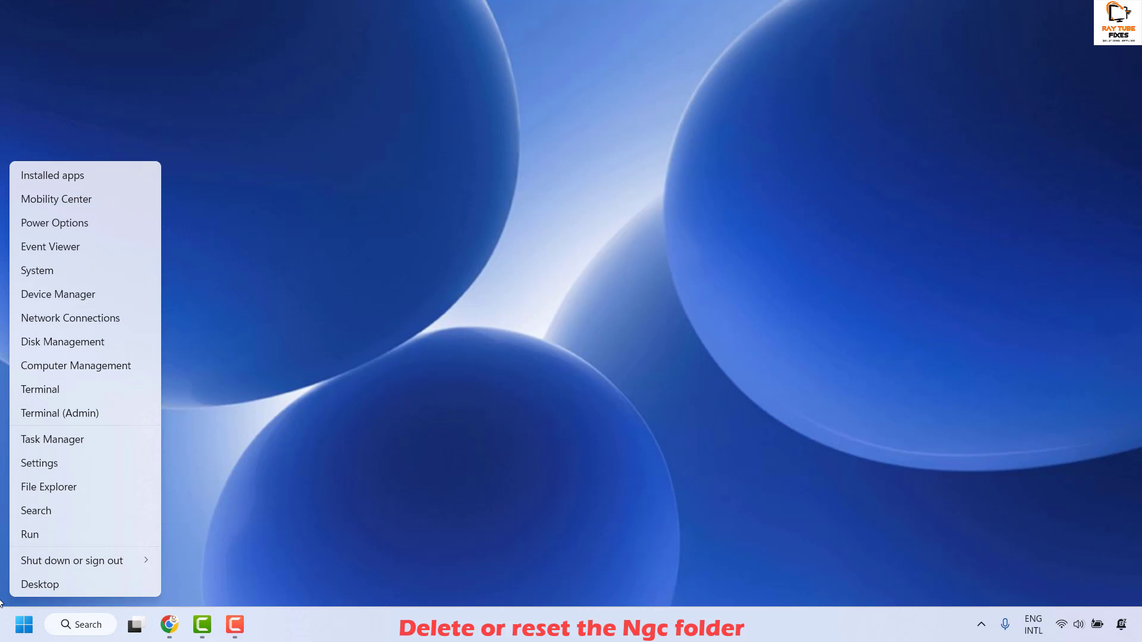
pyautogui.click(94, 486)
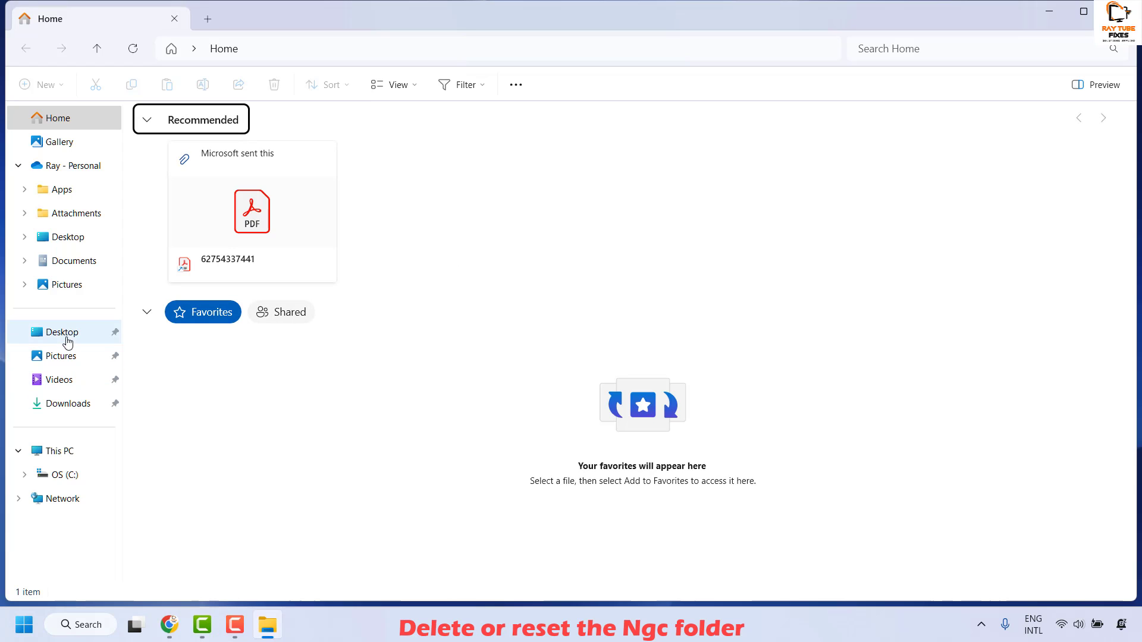
pyautogui.click(82, 474)
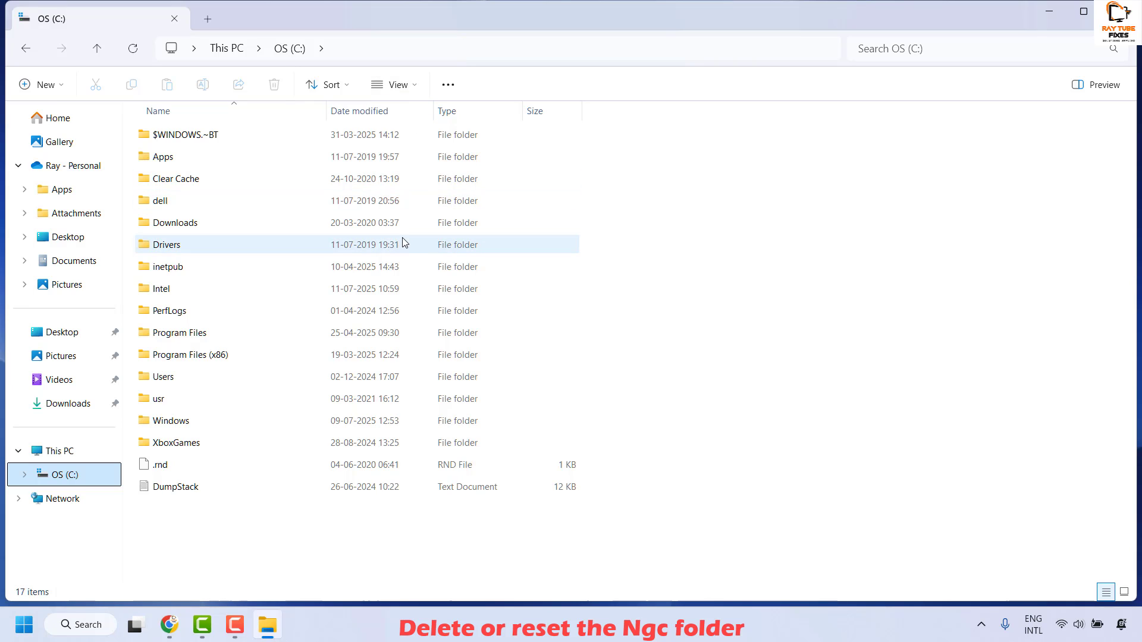
# - In Folder Options > View, show hidden files and untick Hide extensions for known file types
pyautogui.click(455, 88)
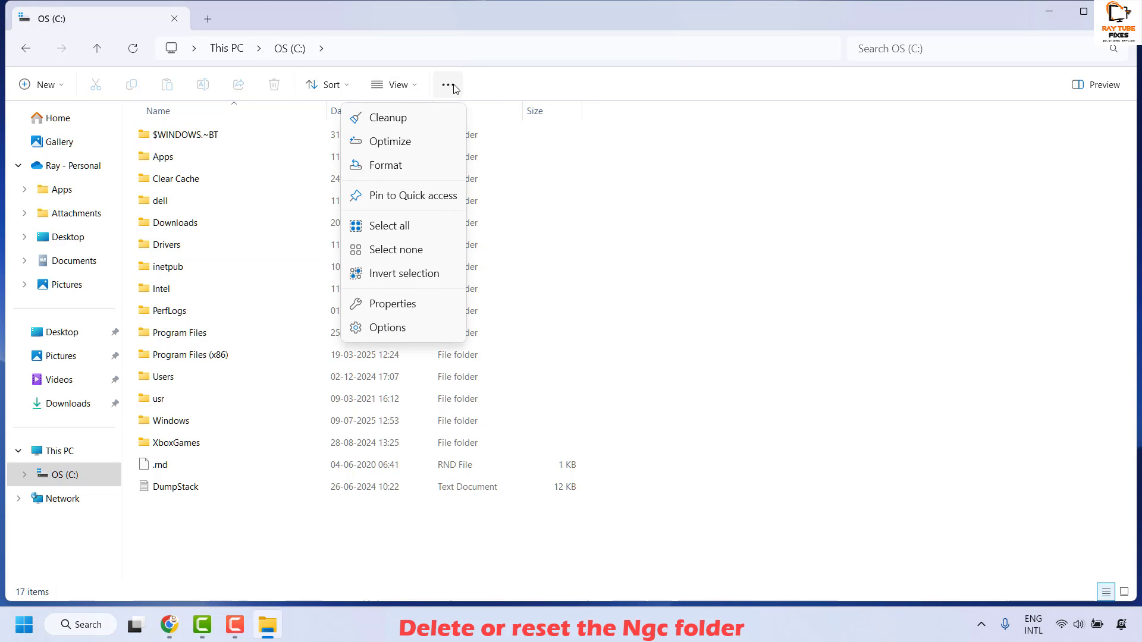
pyautogui.click(401, 334)
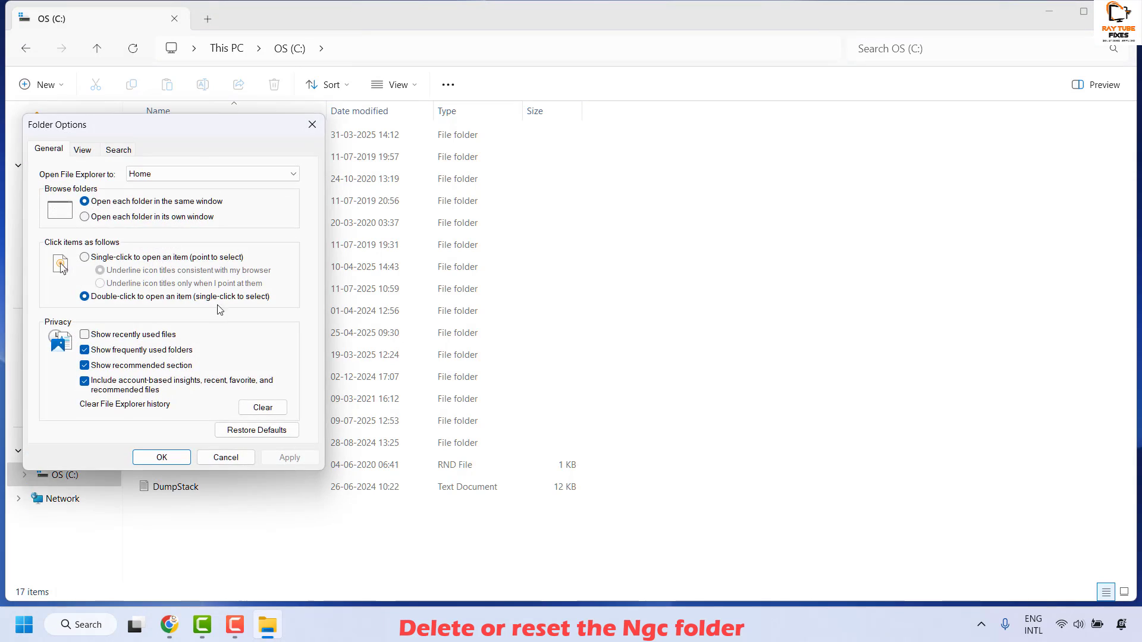
pyautogui.moveTo(204, 126); pyautogui.dragTo(361, 140)
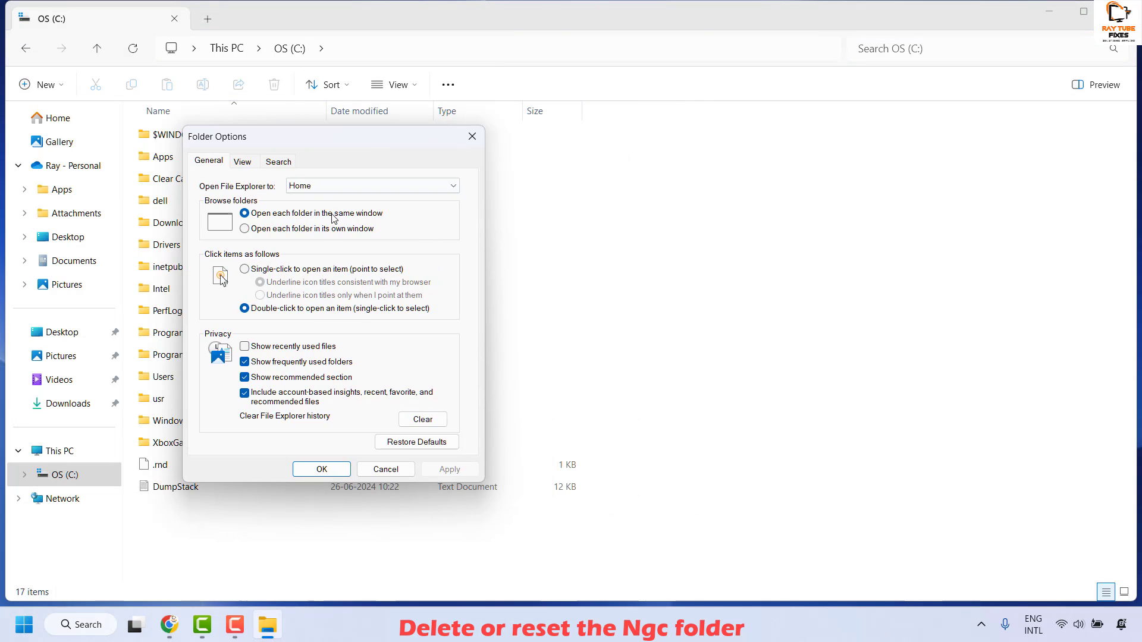
pyautogui.click(244, 167)
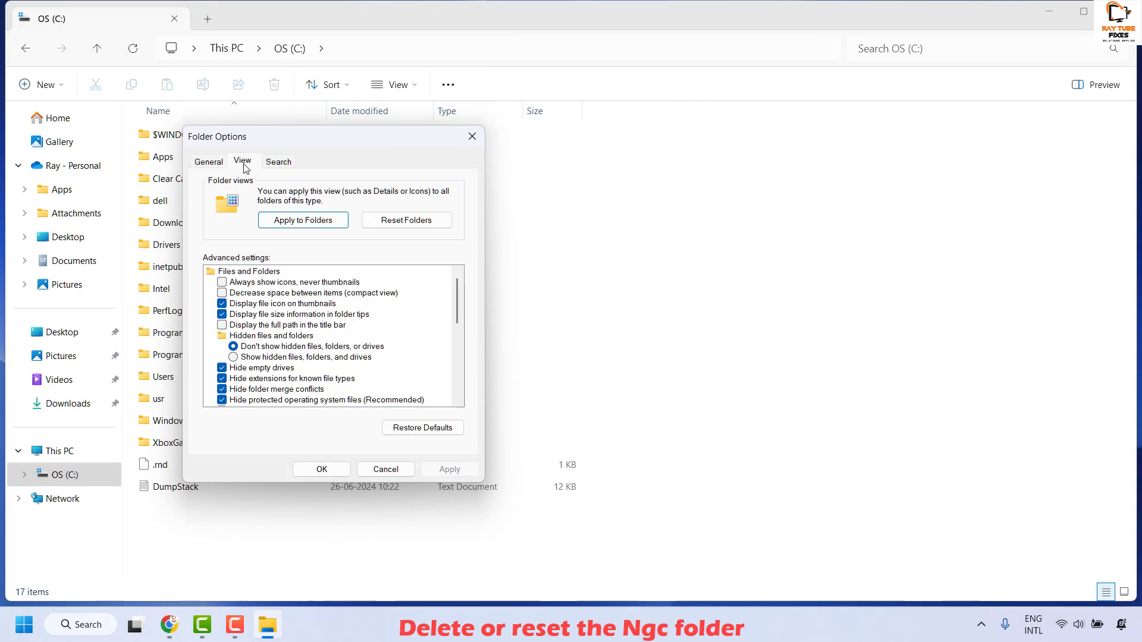
pyautogui.click(264, 358)
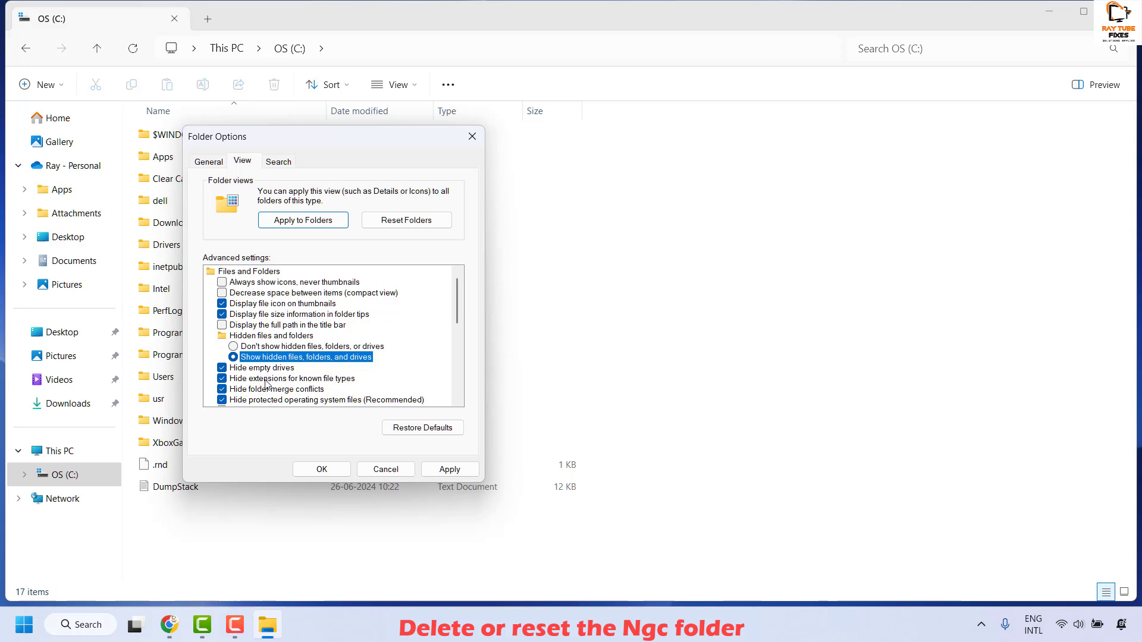
pyautogui.click(261, 380)
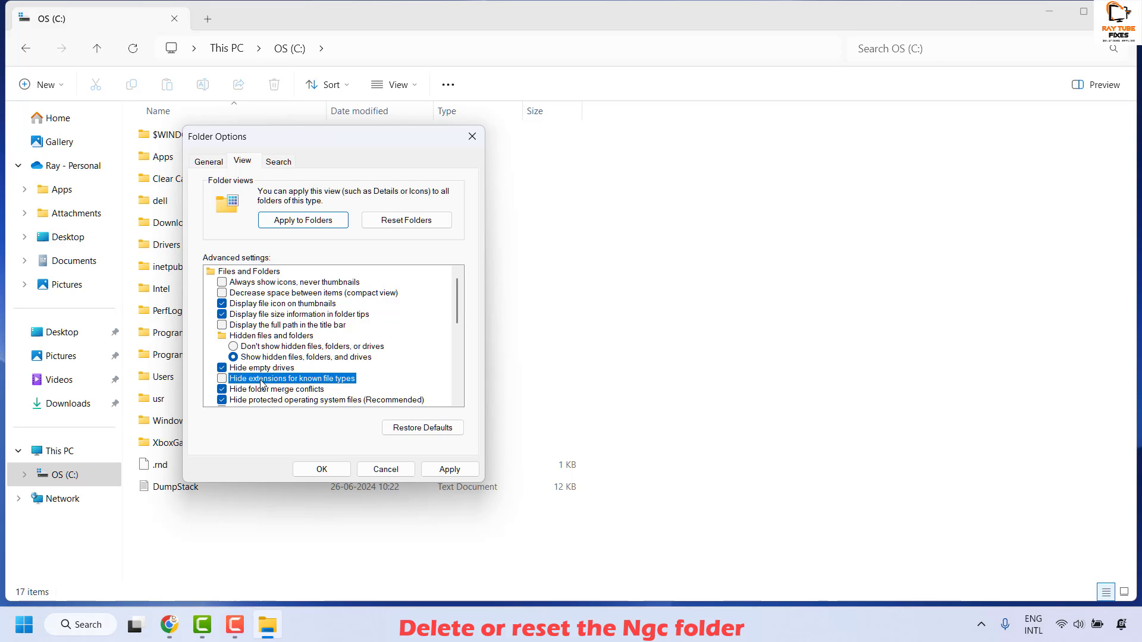
pyautogui.scroll(-2, 373, 397)
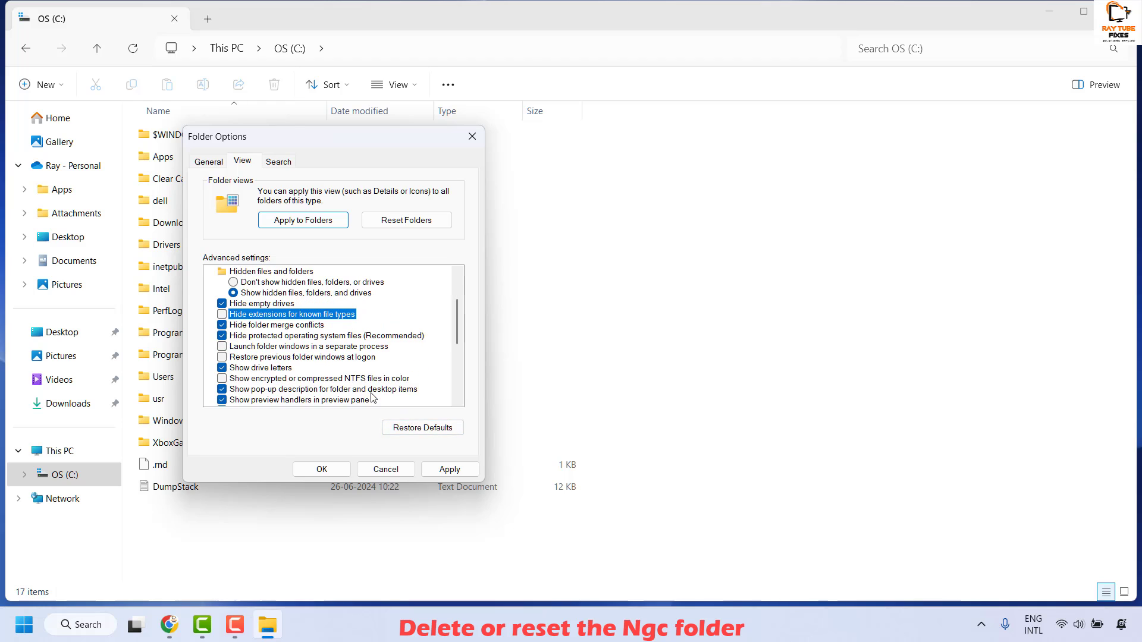
pyautogui.click(469, 474)
pyautogui.click(322, 469)
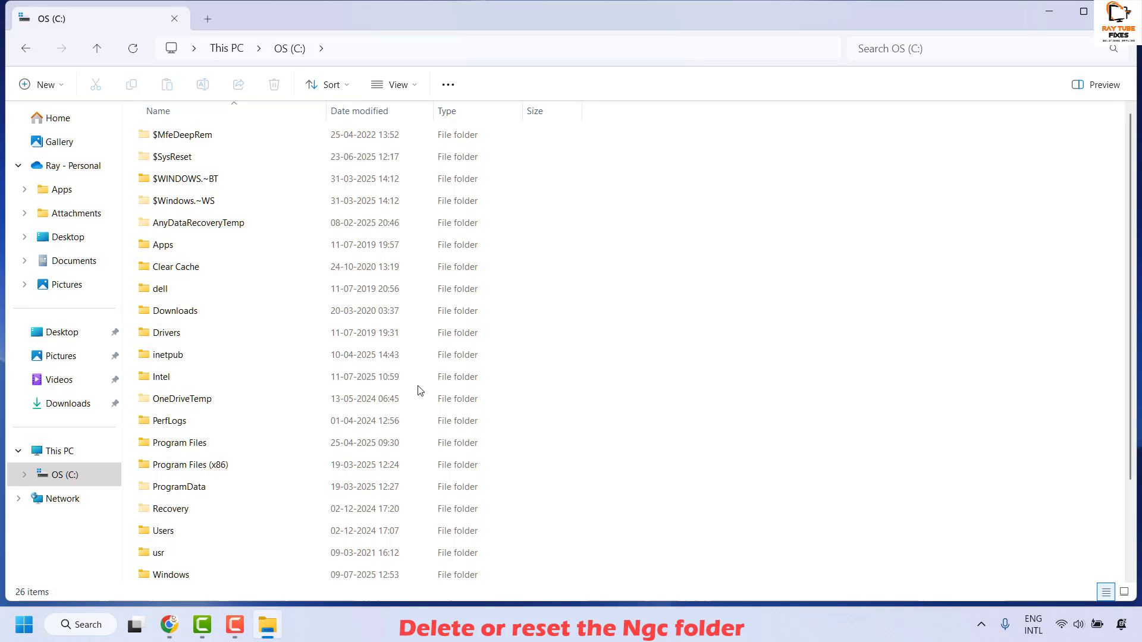
# - Open Windows > ServiceProfiles > LocalService > AppData > Local > Microsoft to reach the Ngc folder
pyautogui.scroll(-2, 344, 376)
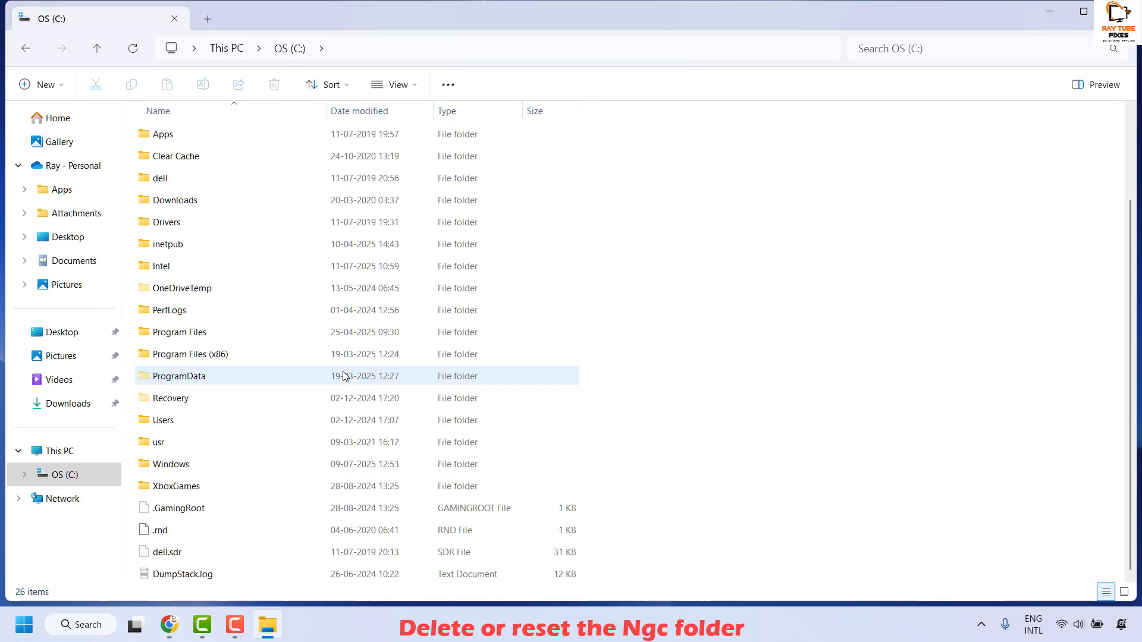
pyautogui.scroll(1, 344, 376)
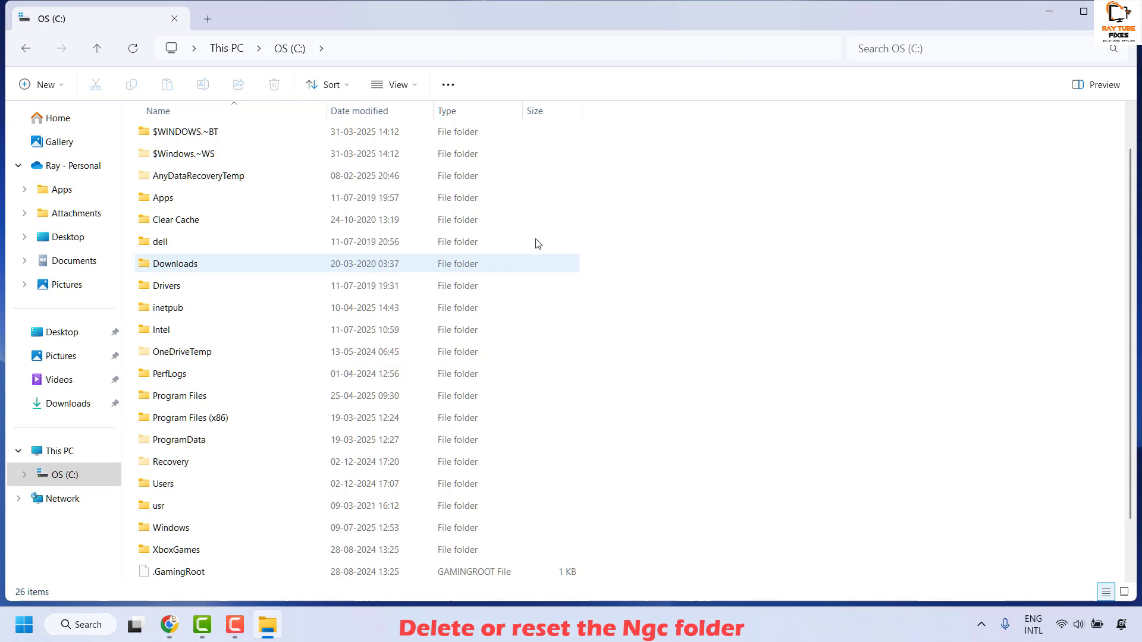
pyautogui.doubleClick(185, 529)
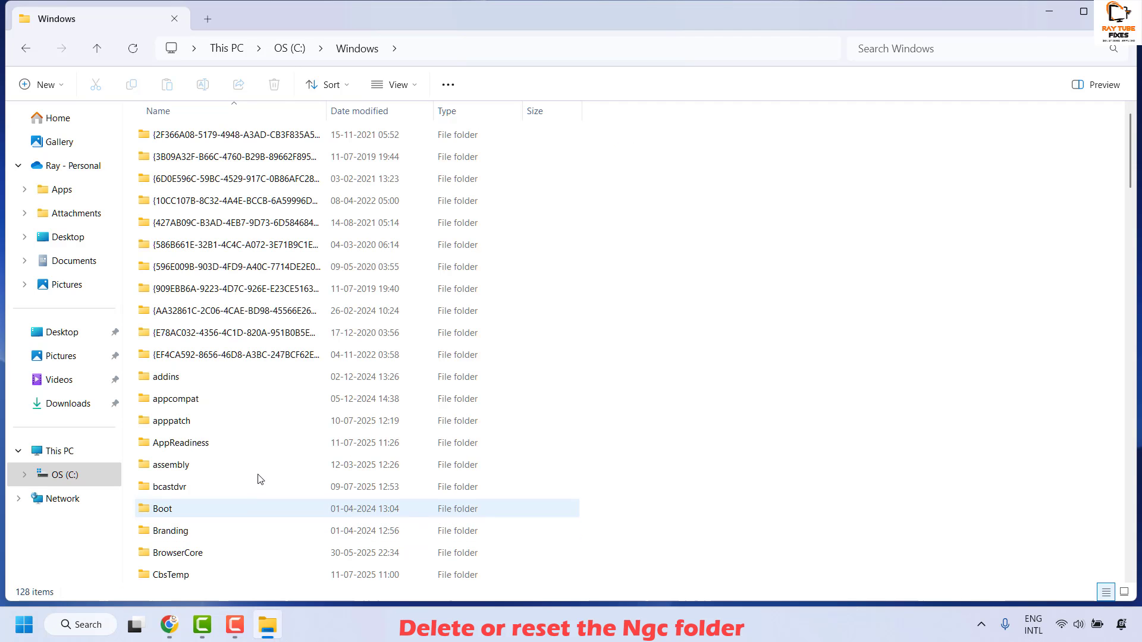
pyautogui.scroll(-2, 270, 472)
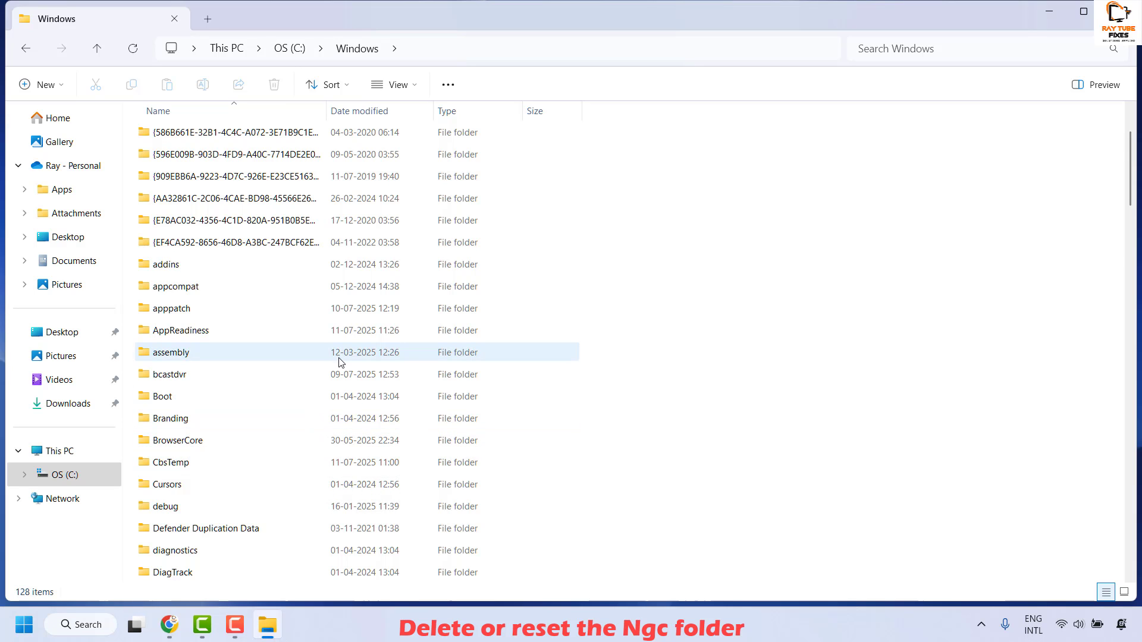
pyautogui.scroll(-20, 341, 361)
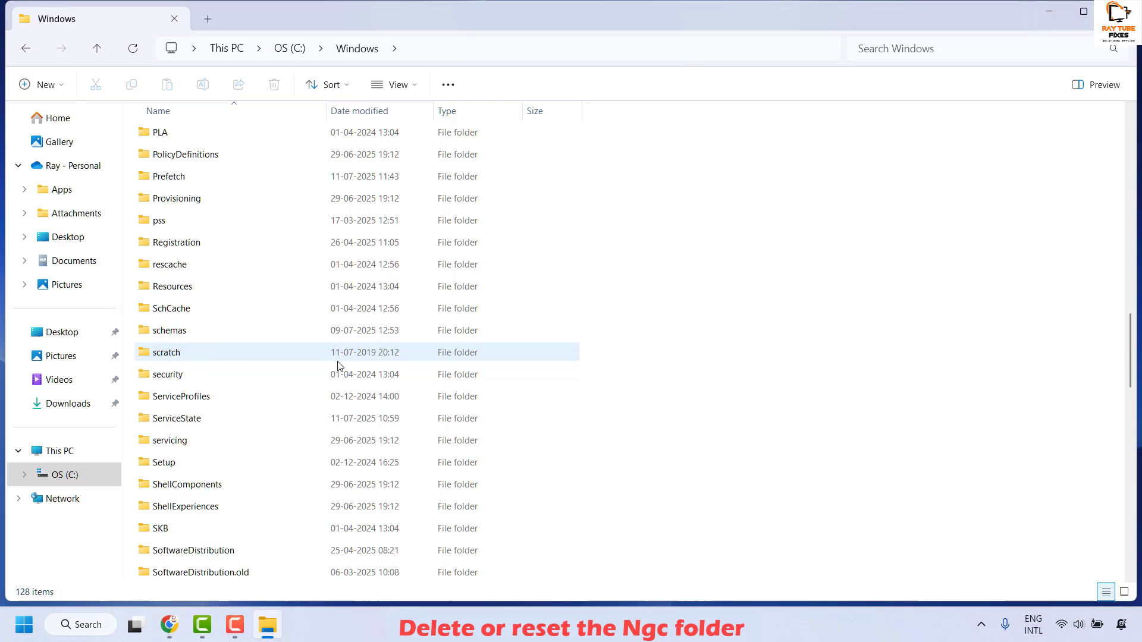
pyautogui.doubleClick(262, 400)
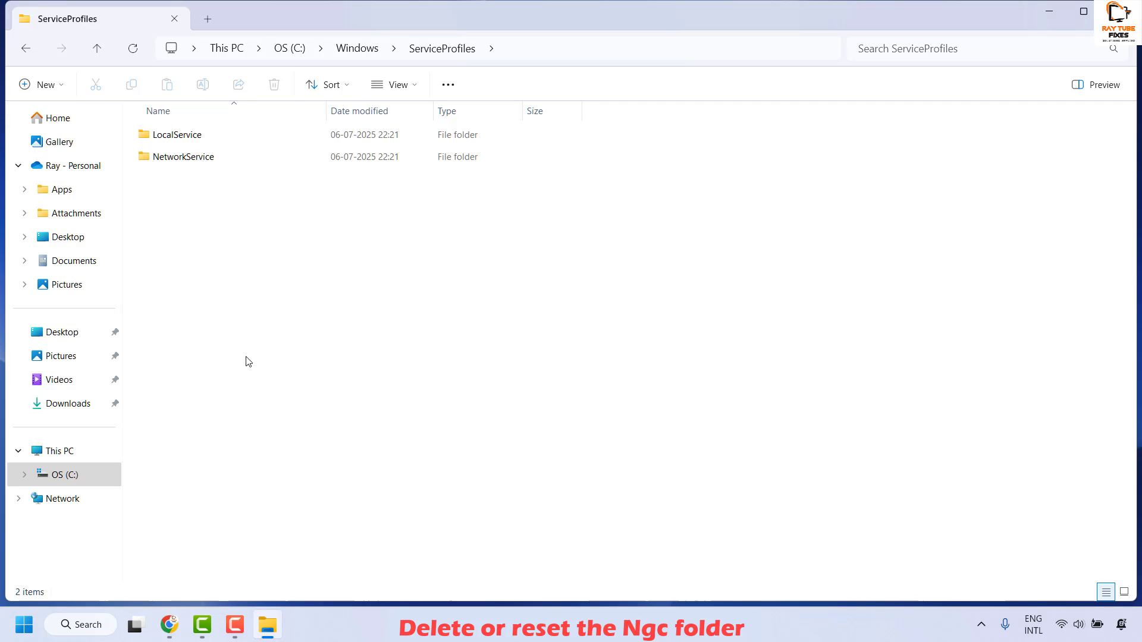
pyautogui.doubleClick(171, 134)
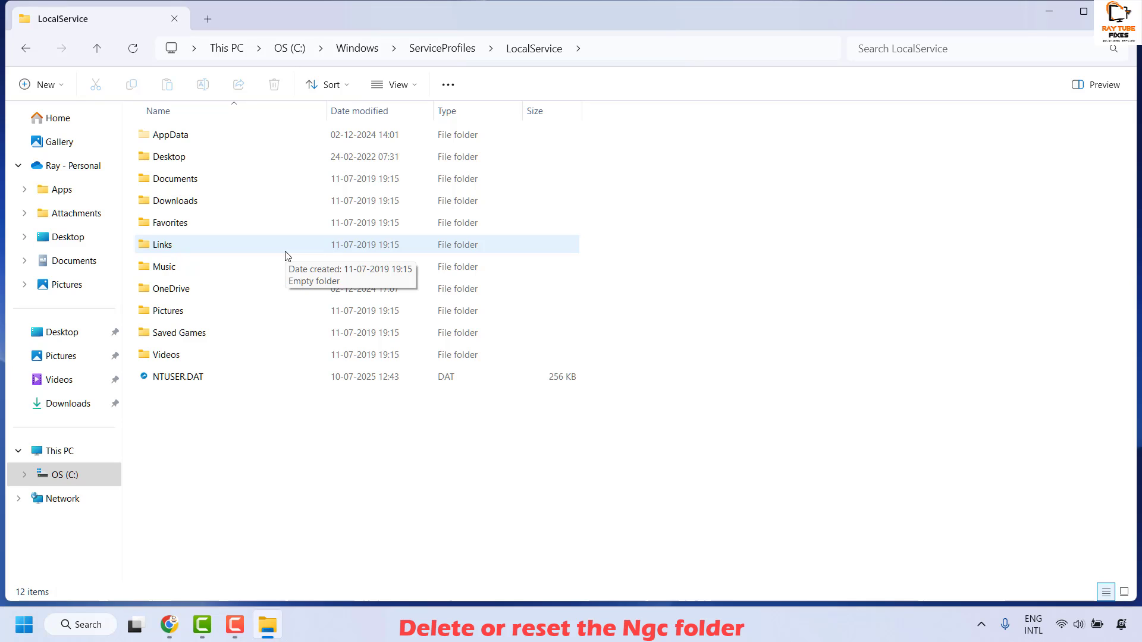
pyautogui.press('Tab')
pyautogui.press('Tab')
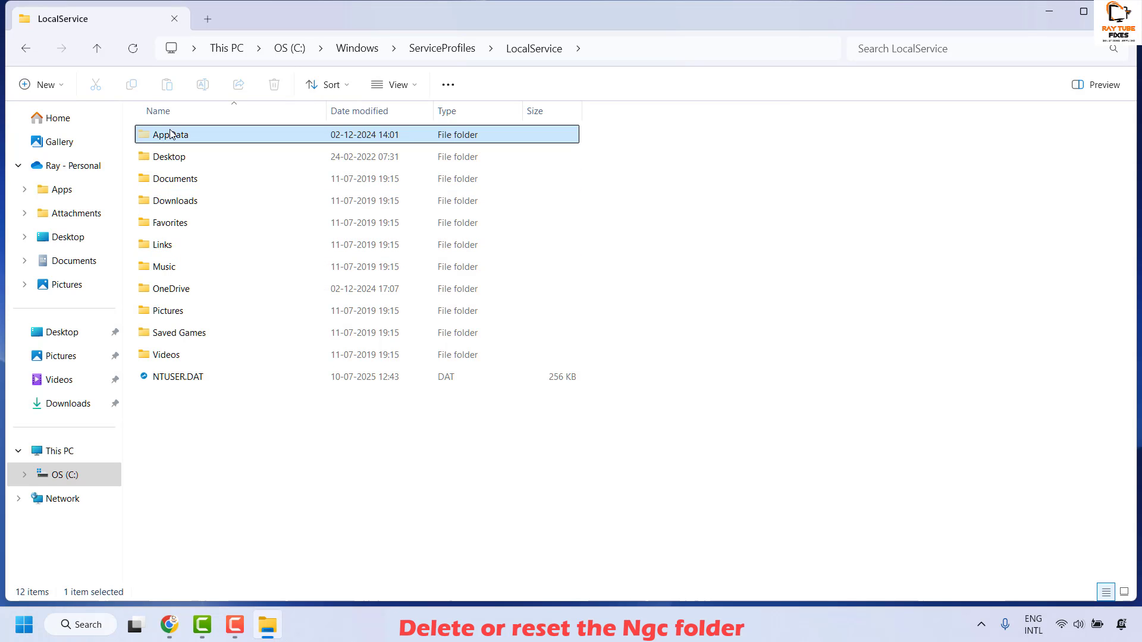
pyautogui.press('Return')
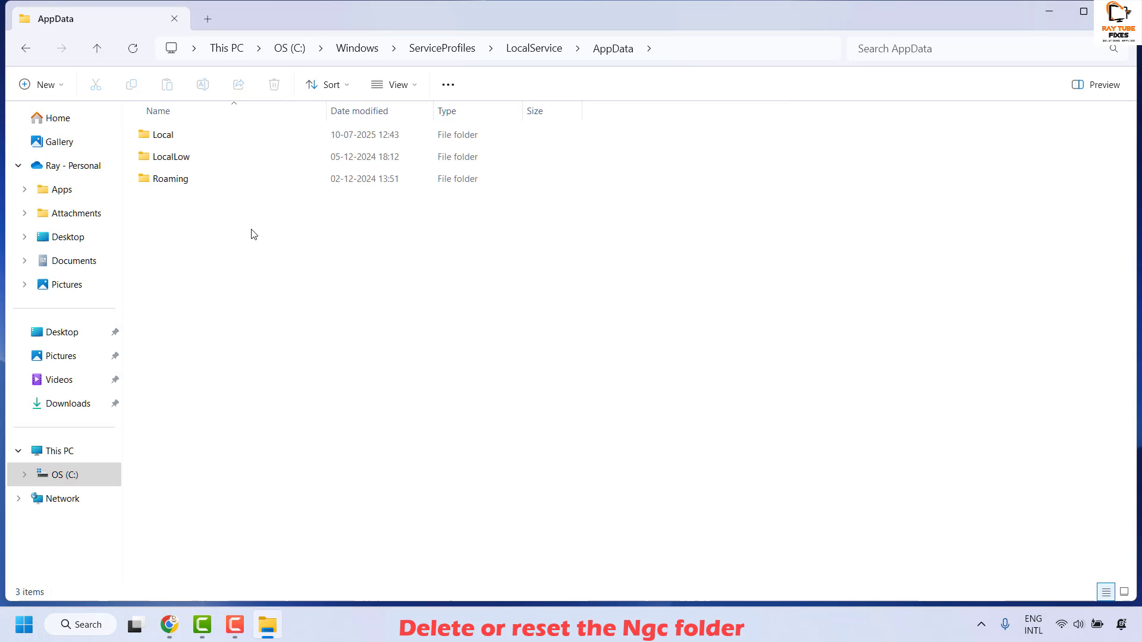
pyautogui.doubleClick(178, 133)
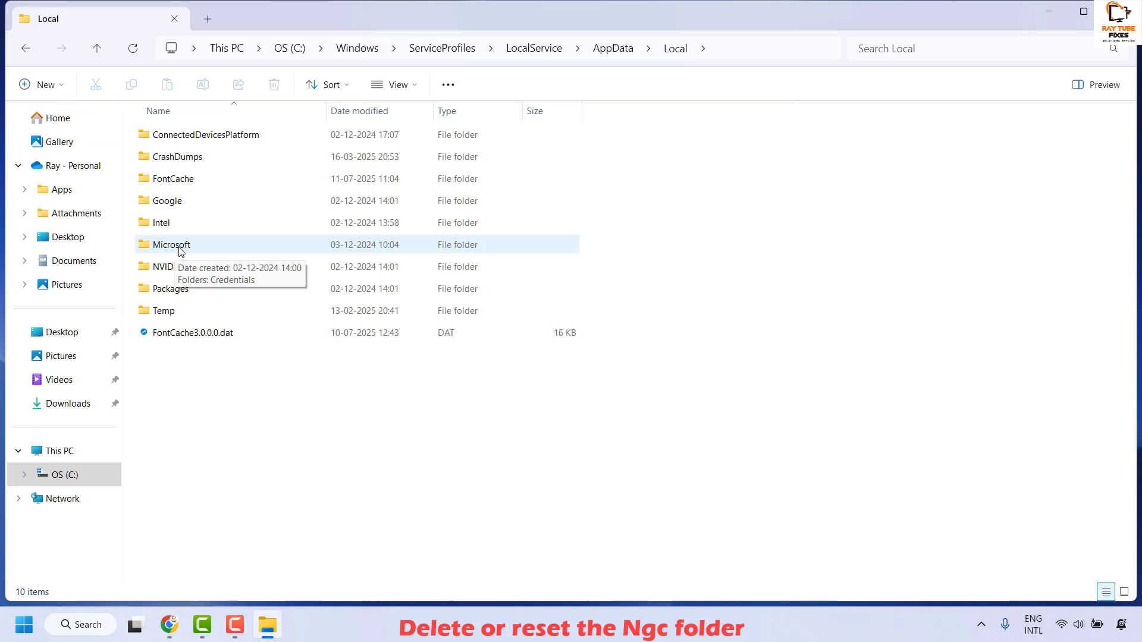
pyautogui.doubleClick(178, 246)
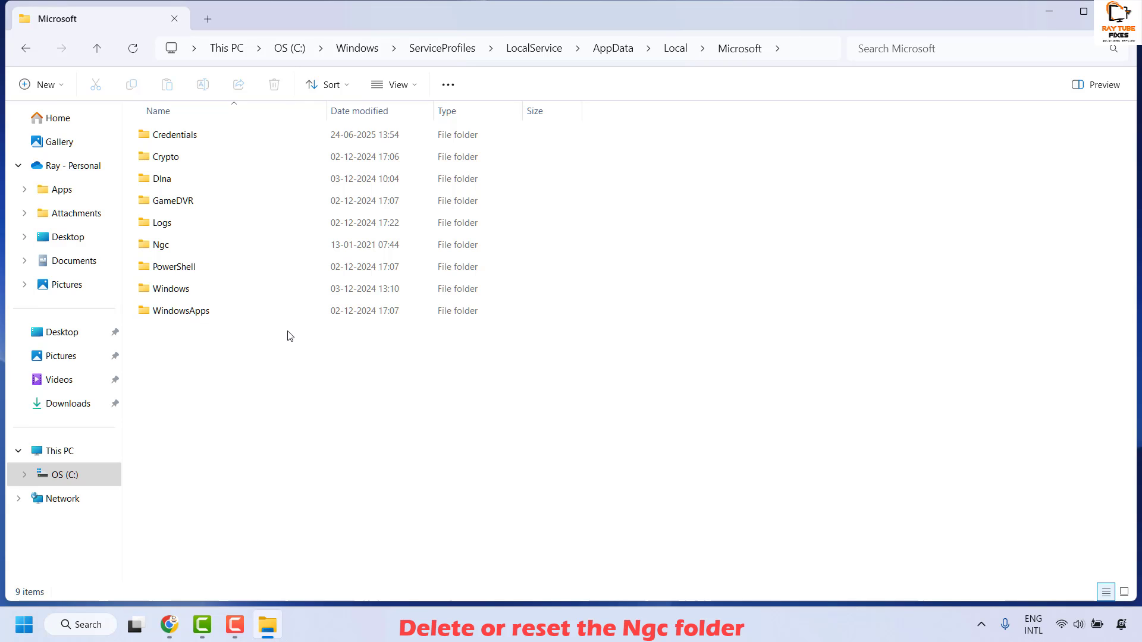
# - Open the Microsoft folder's Advanced Security settings and start adding a permission entry
pyautogui.rightClick(176, 250)
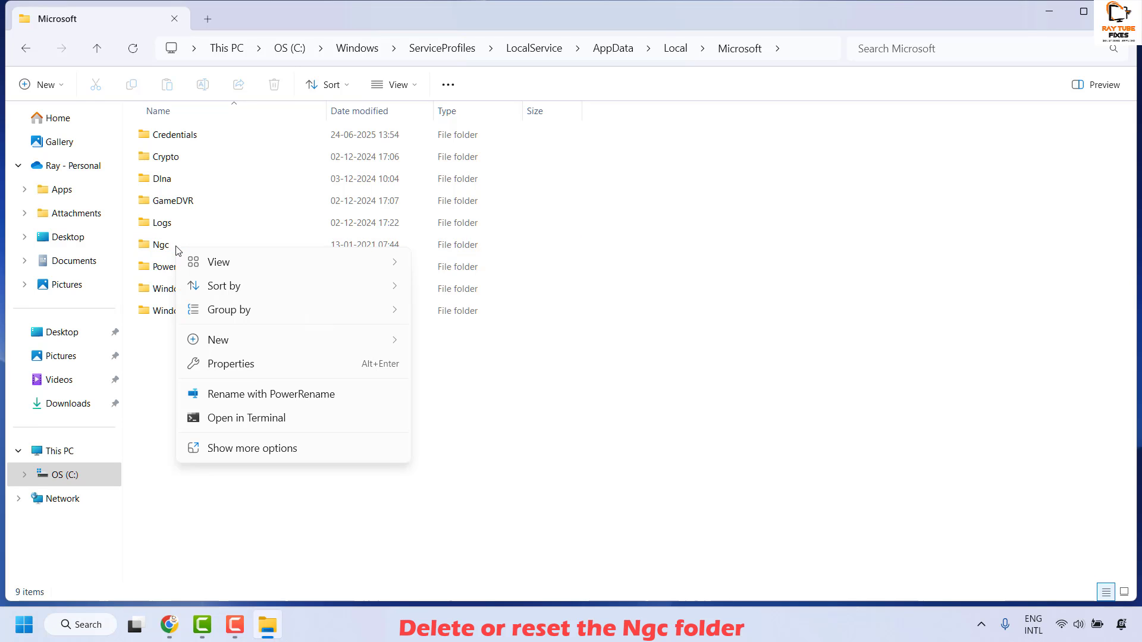
pyautogui.click(287, 452)
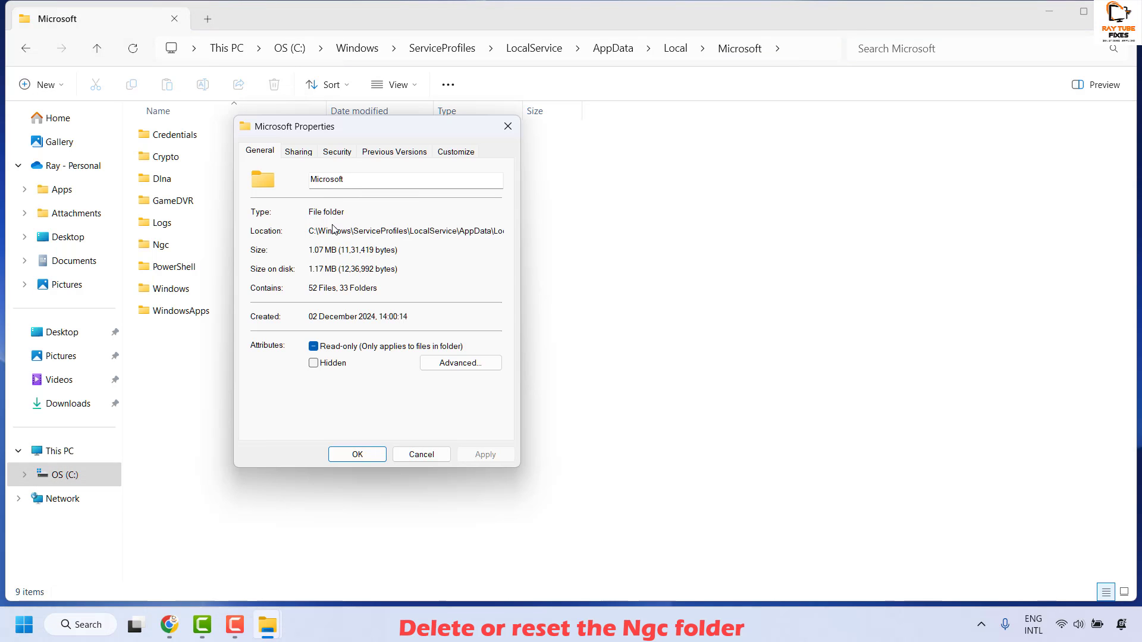
pyautogui.click(337, 152)
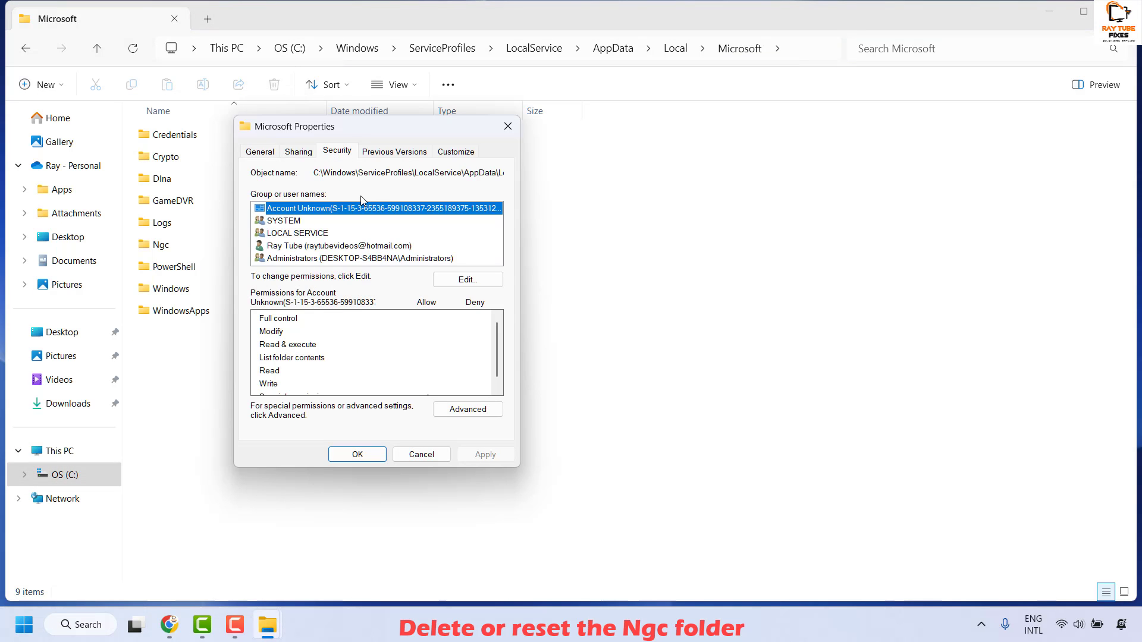
pyautogui.click(468, 417)
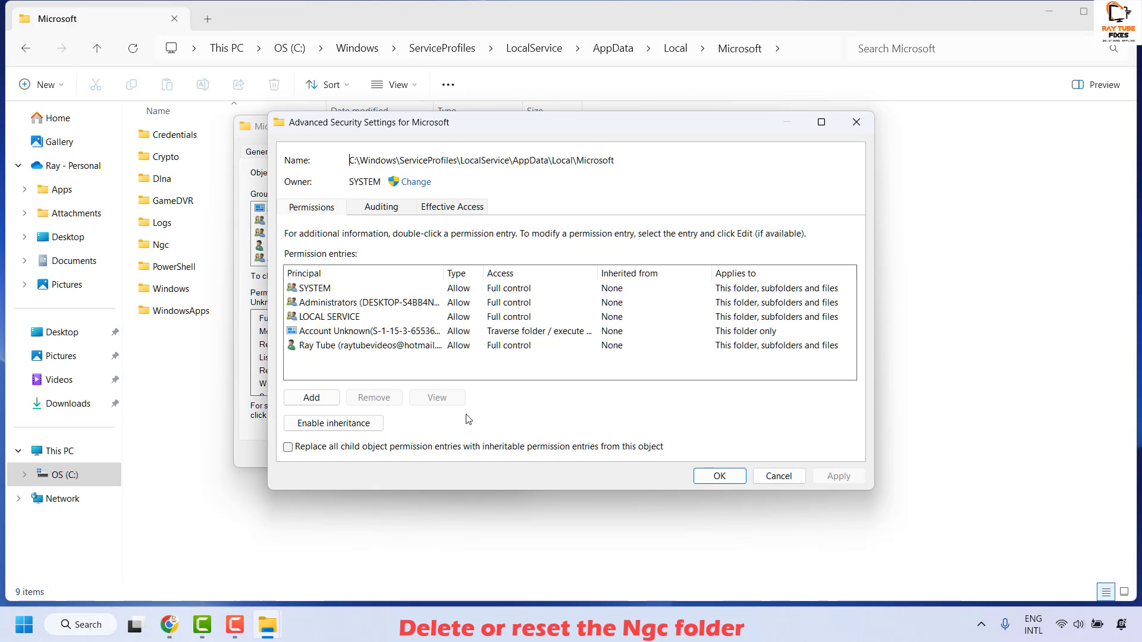
pyautogui.click(317, 404)
pyautogui.click(324, 137)
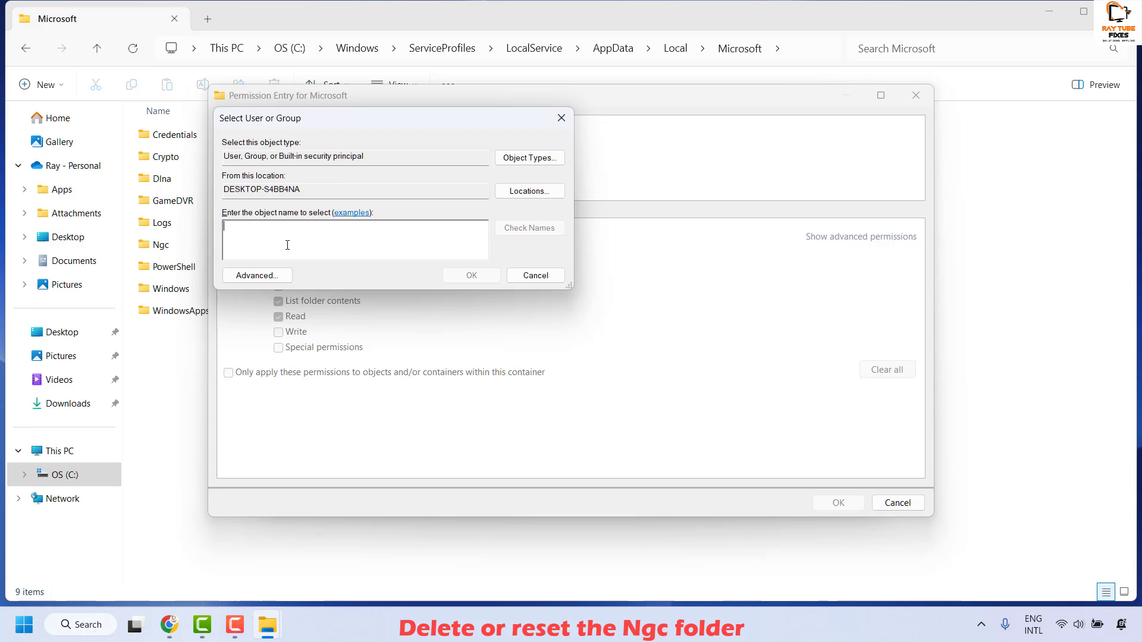
# - Find the user's Microsoft account with Advanced > Find Now and set it as the entry's principal
pyautogui.write('Raytube')
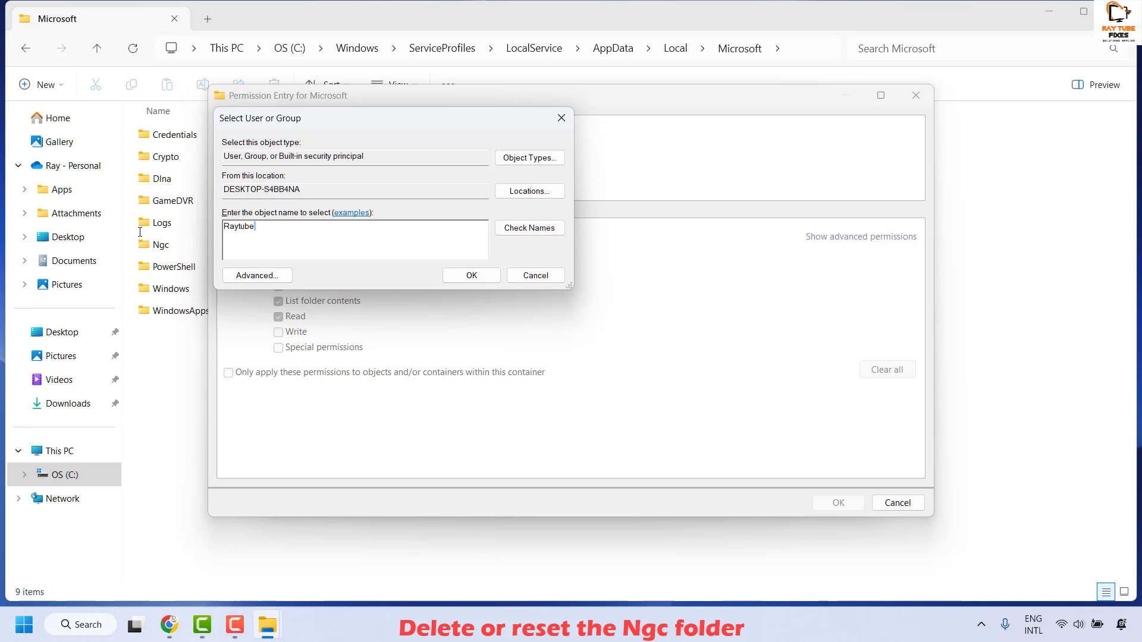
pyautogui.hotkey('ctrl', 'a')
pyautogui.click(239, 228)
pyautogui.click(529, 228)
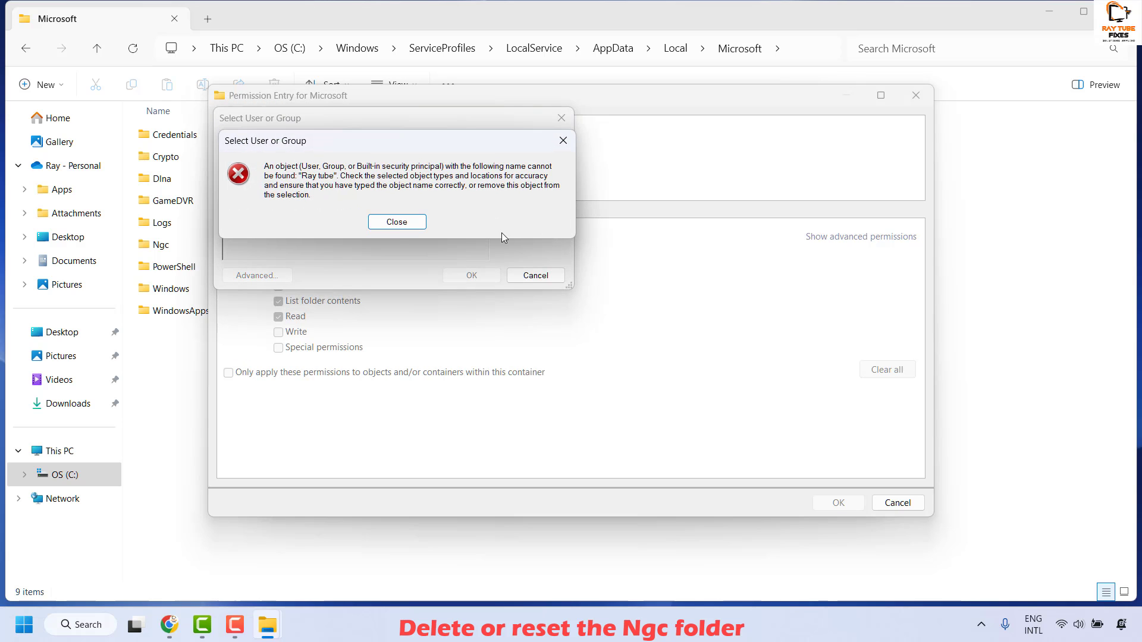
pyautogui.click(396, 223)
pyautogui.click(260, 278)
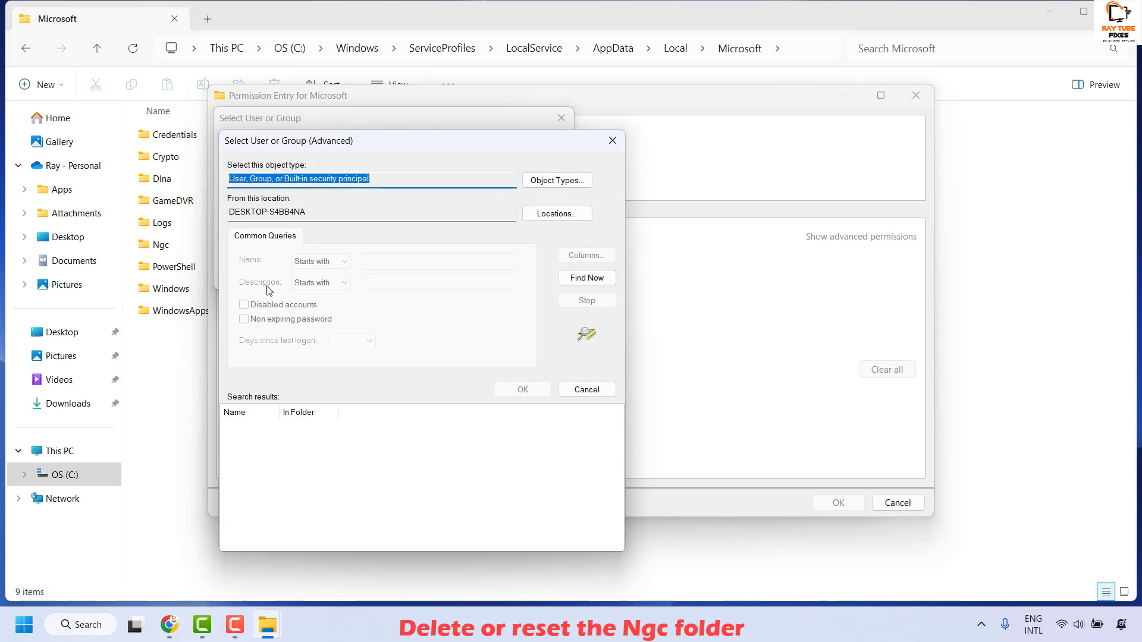
pyautogui.click(587, 279)
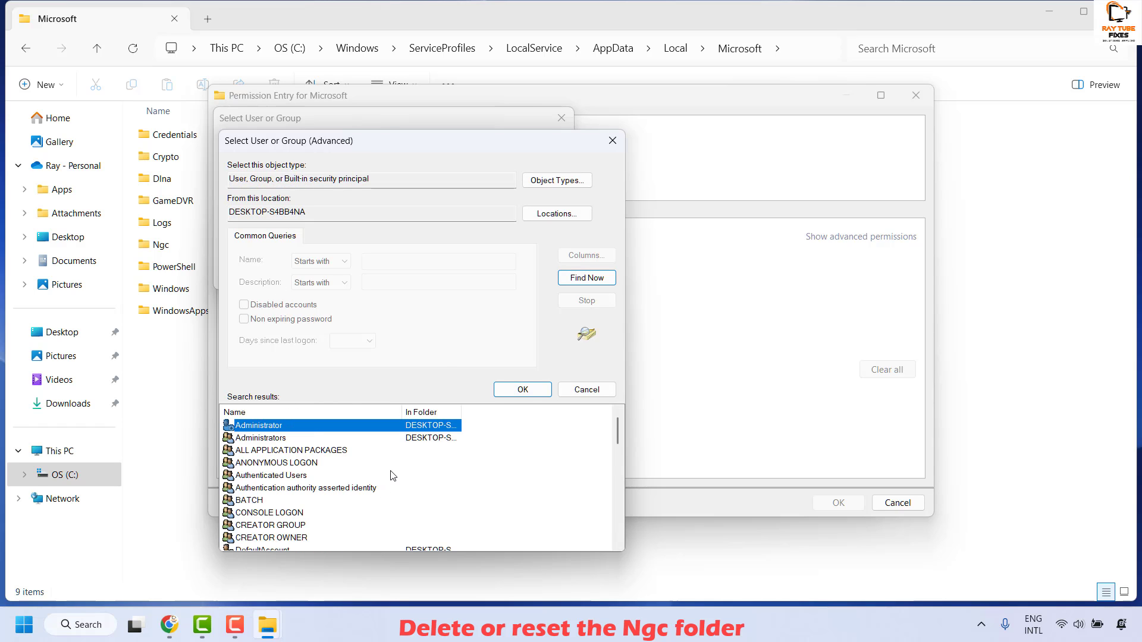
pyautogui.scroll(-3, 391, 477)
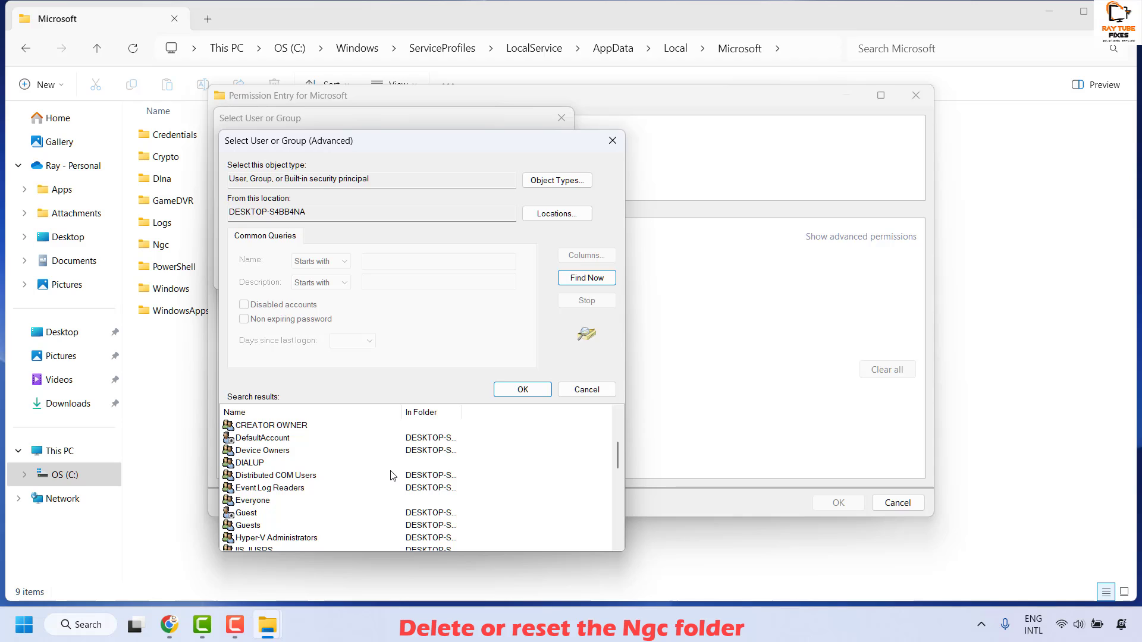
pyautogui.scroll(-2, 391, 476)
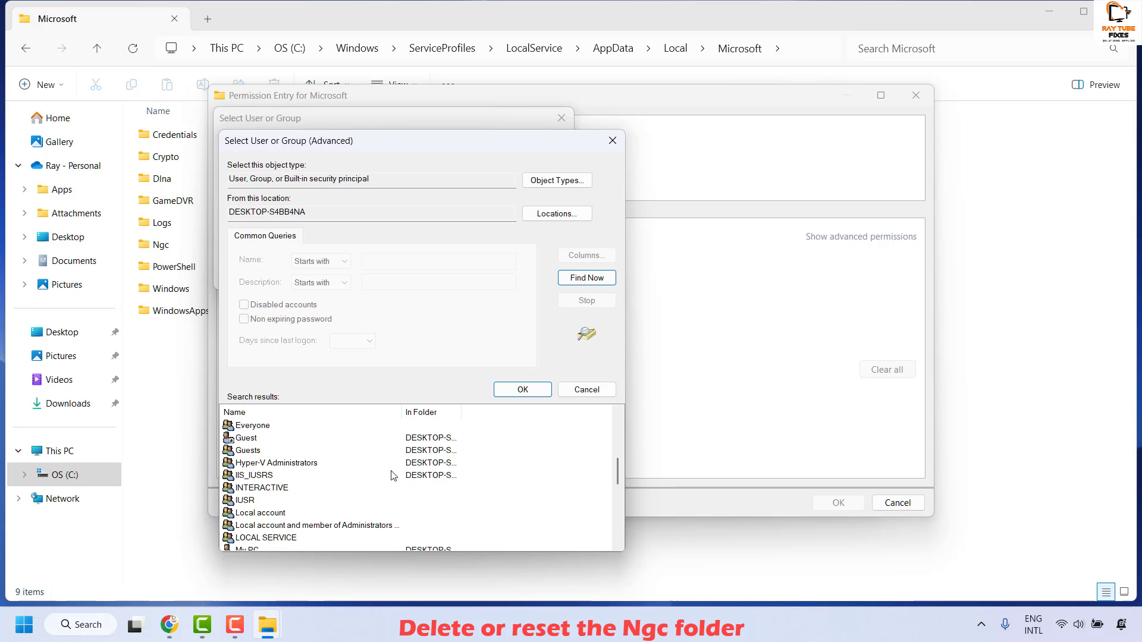
pyautogui.scroll(-3, 297, 502)
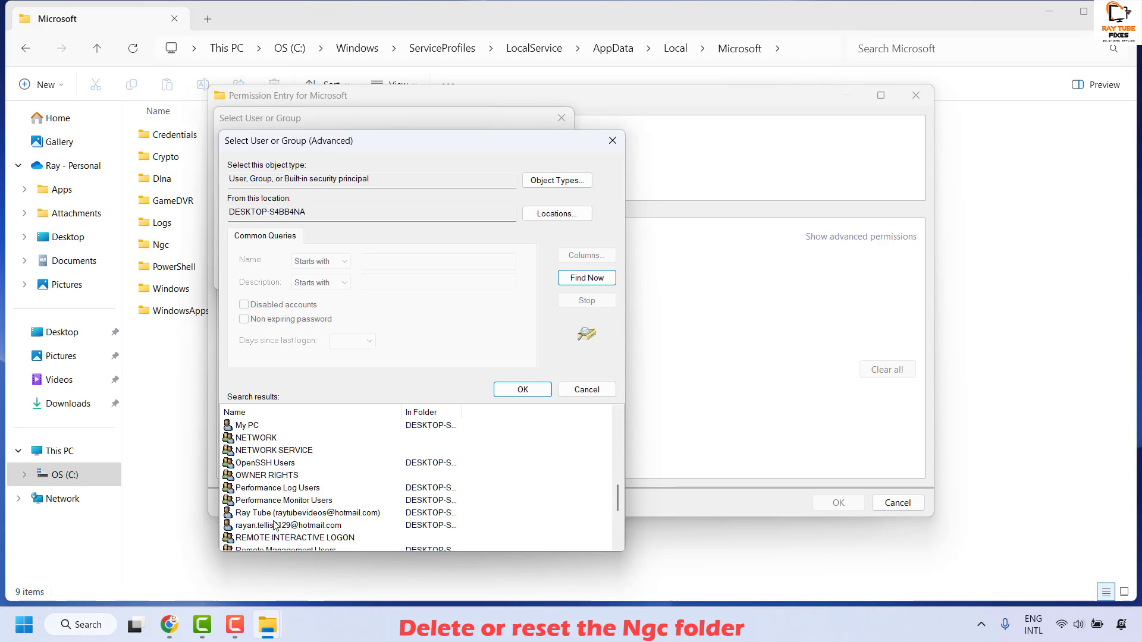
pyautogui.click(273, 514)
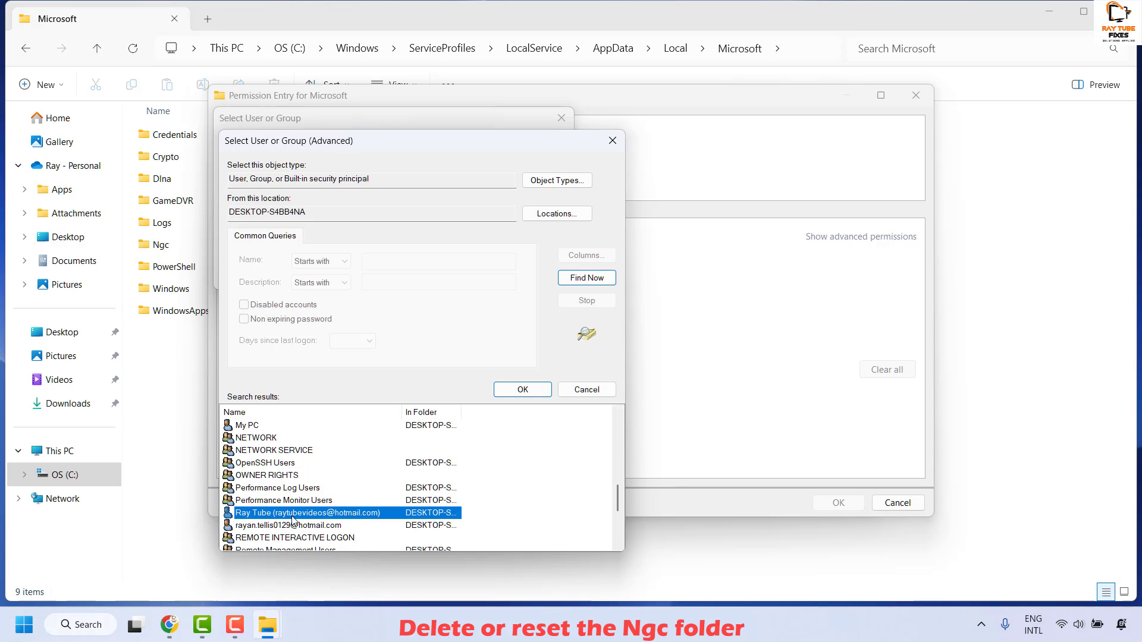
pyautogui.click(523, 389)
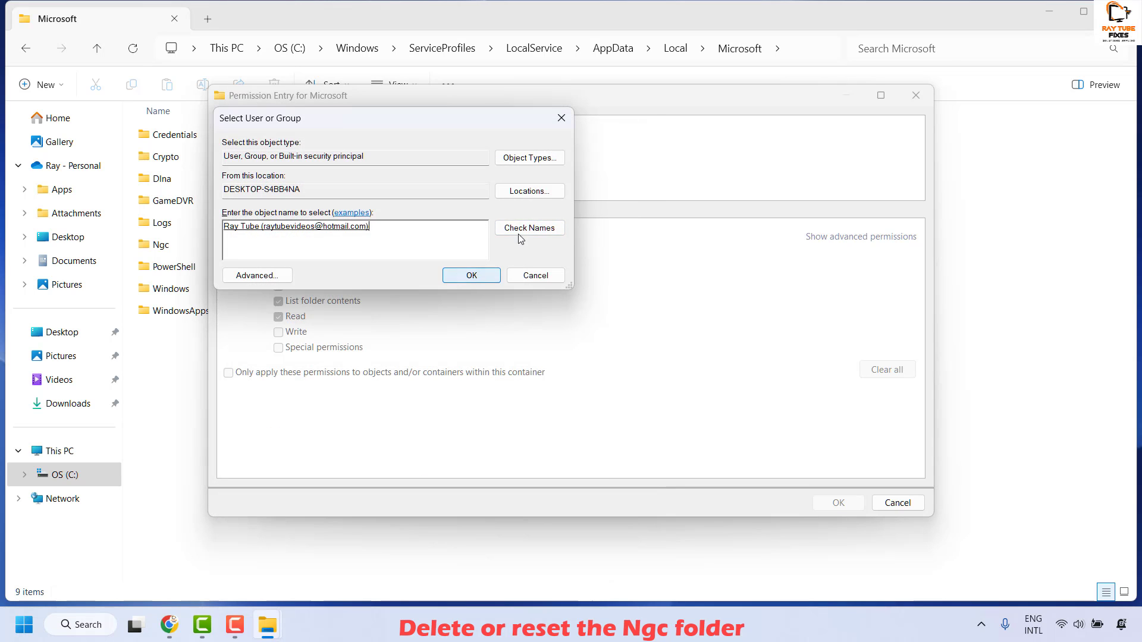
pyautogui.click(469, 275)
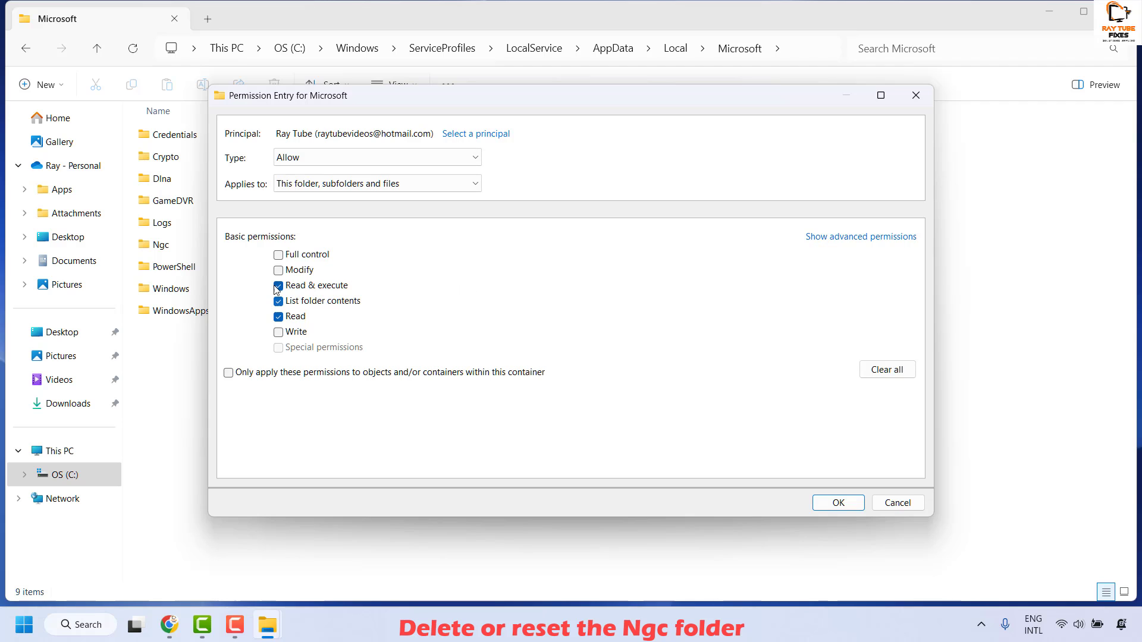
# - Grant the account Full control and apply it, continuing past the access-denied errors
pyautogui.click(278, 256)
pyautogui.click(838, 502)
pyautogui.click(839, 476)
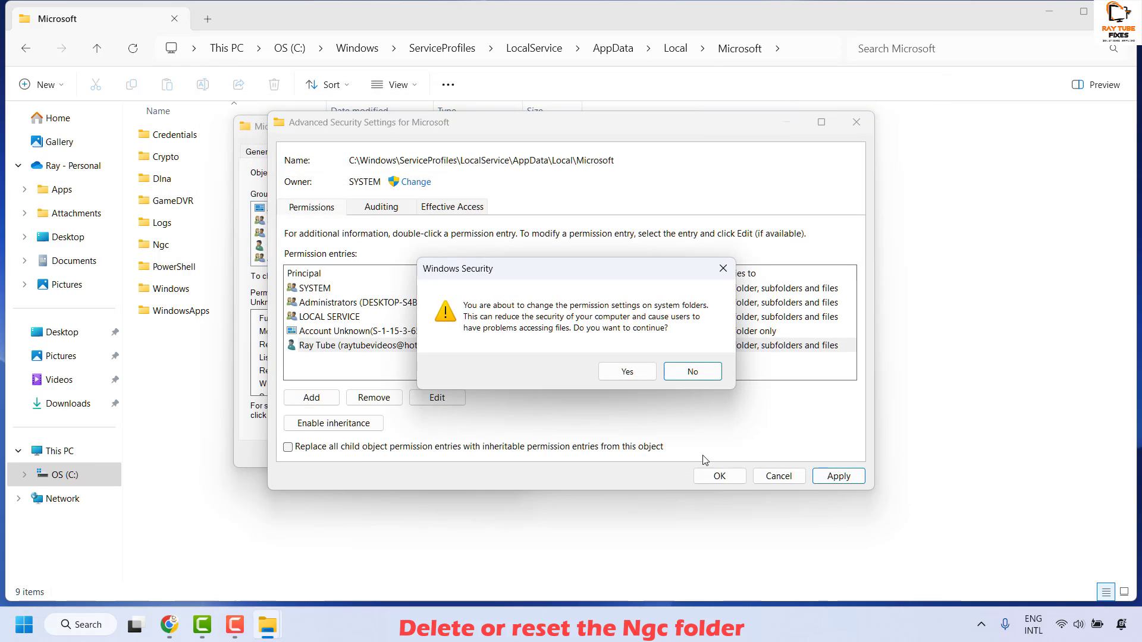
pyautogui.click(628, 372)
pyautogui.click(639, 383)
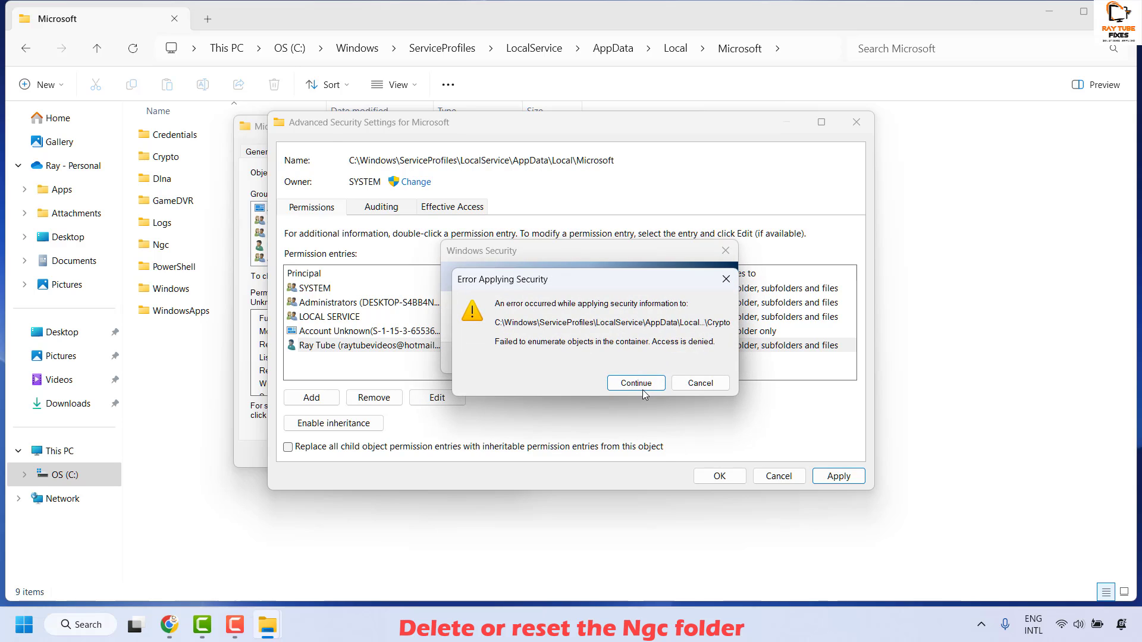
pyautogui.click(640, 383)
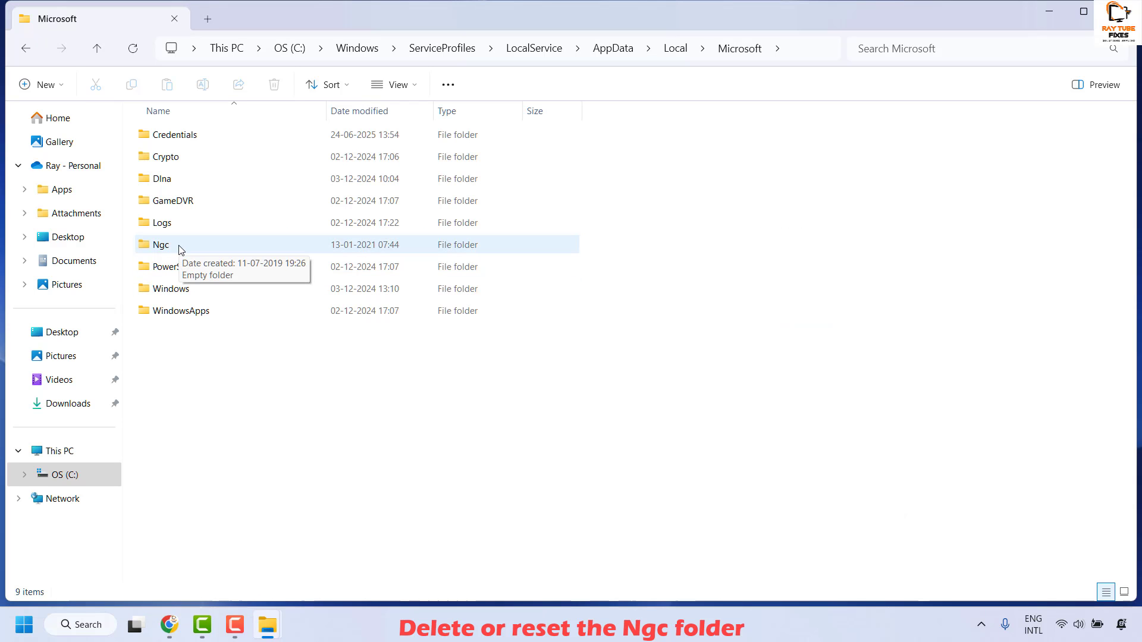
# - Select the Ngc folder, then close File Explorer with Alt+F4
pyautogui.click(180, 250)
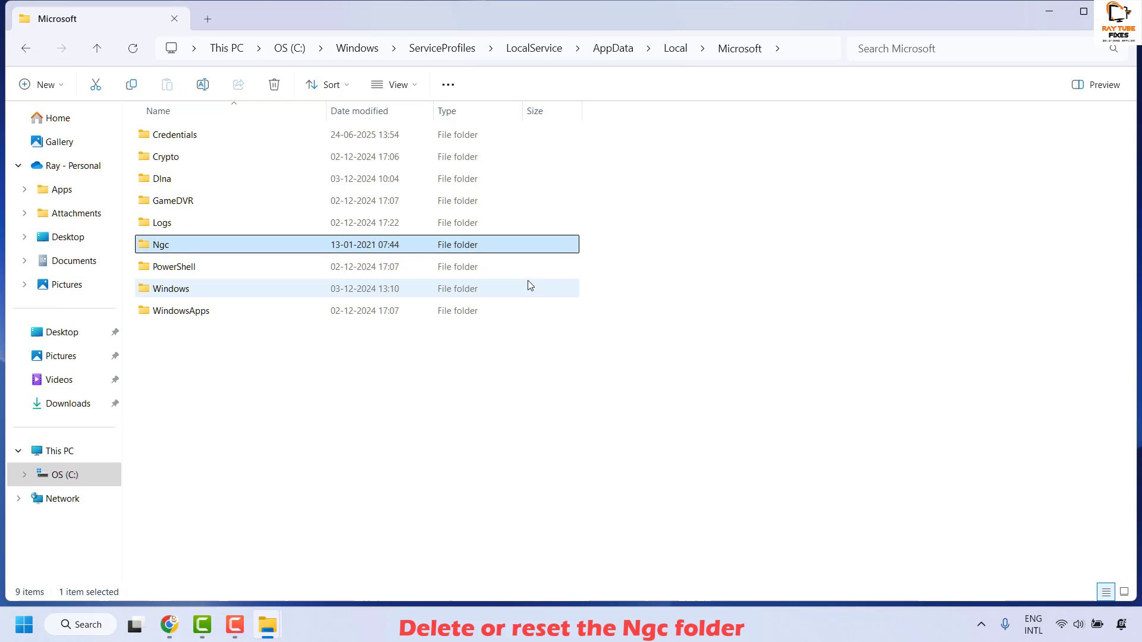
pyautogui.hotkey('alt', 'F4')
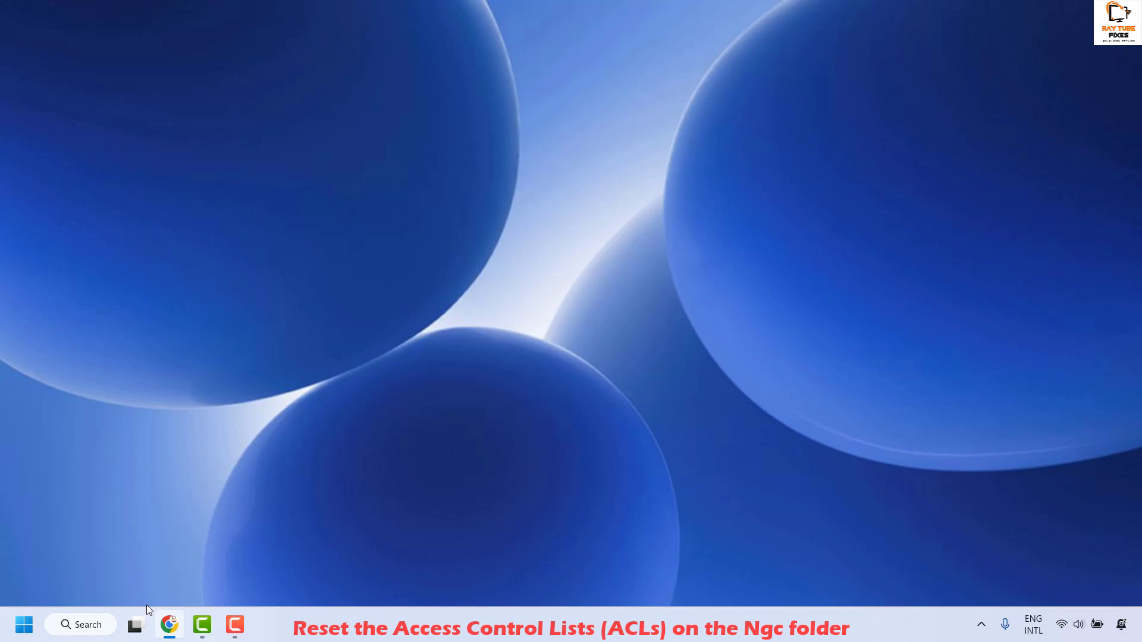
# - Search for Command Prompt and launch it as administrator
pyautogui.click(90, 631)
pyautogui.write('coma')
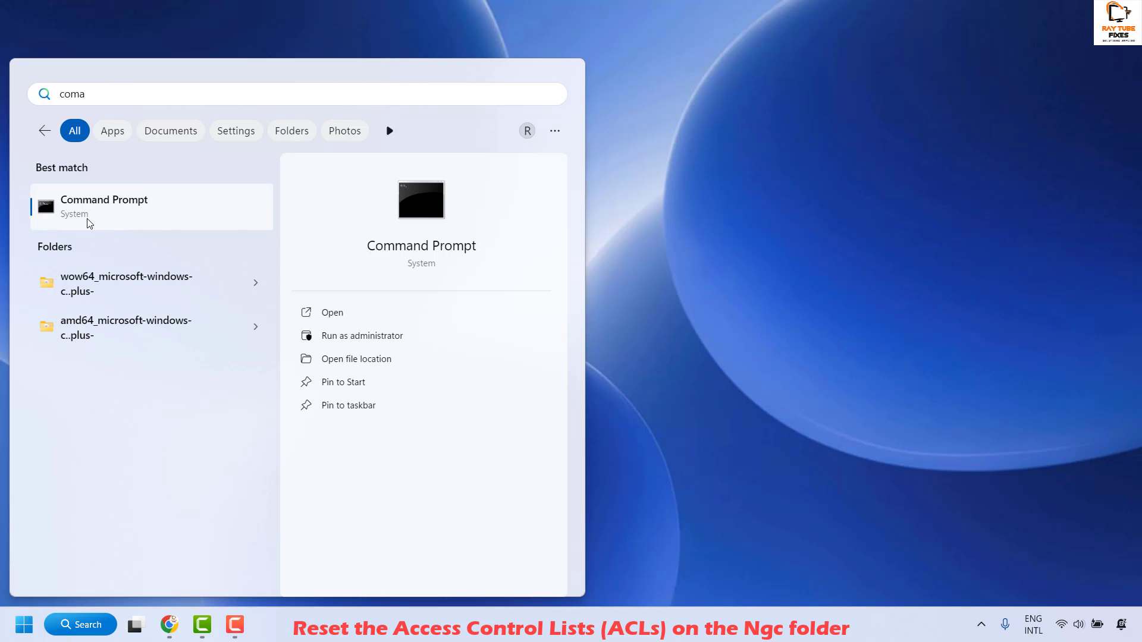
pyautogui.rightClick(92, 214)
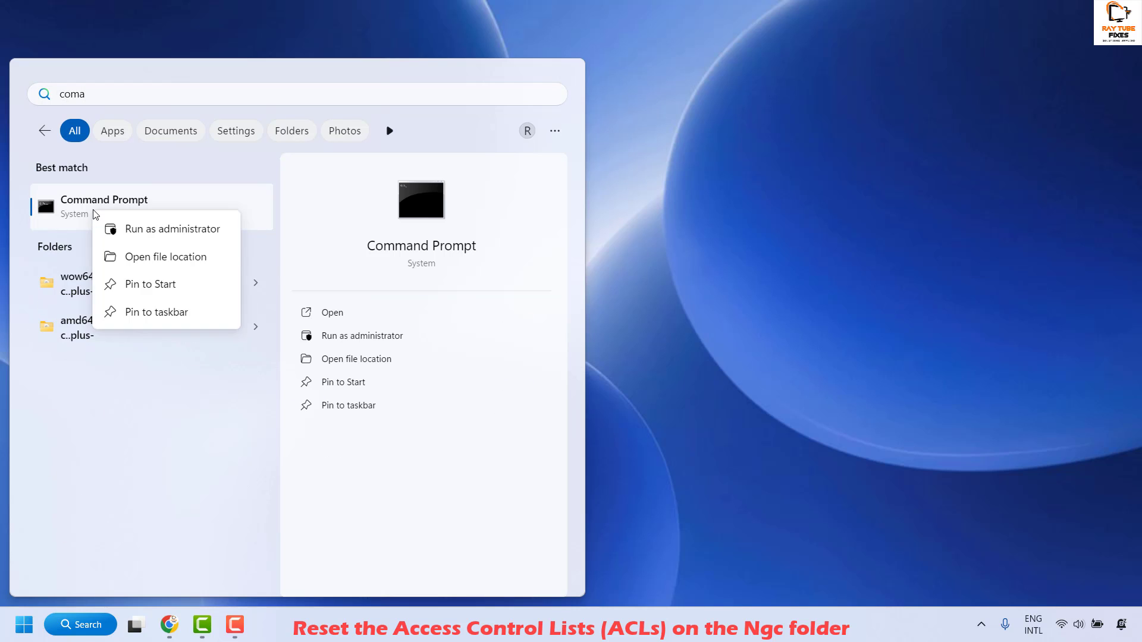
pyautogui.click(248, 263)
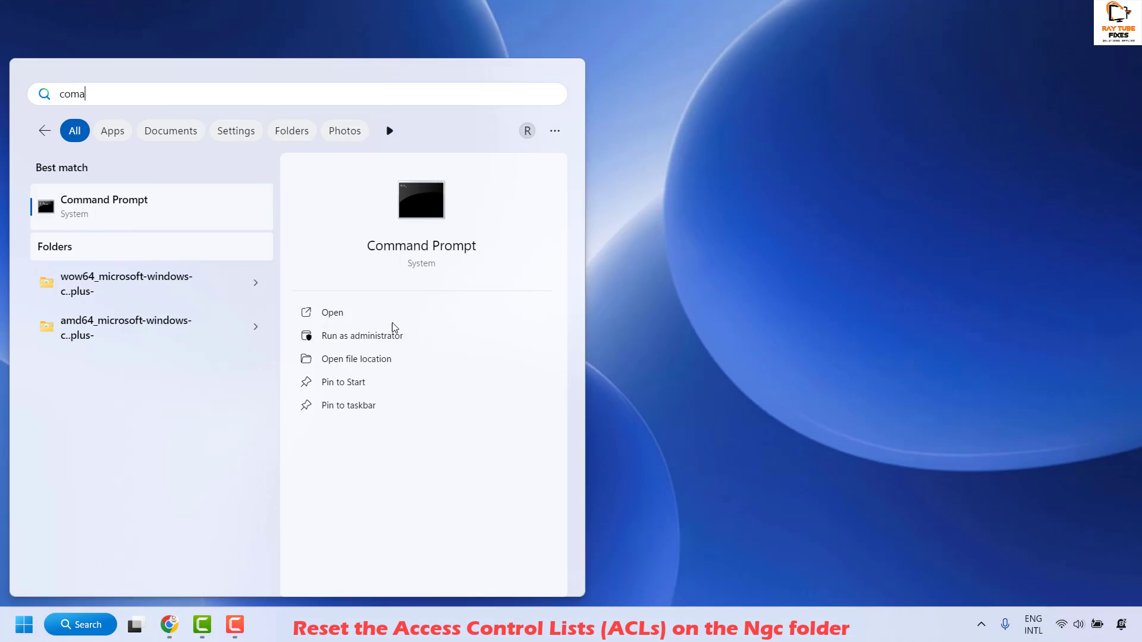
pyautogui.click(322, 335)
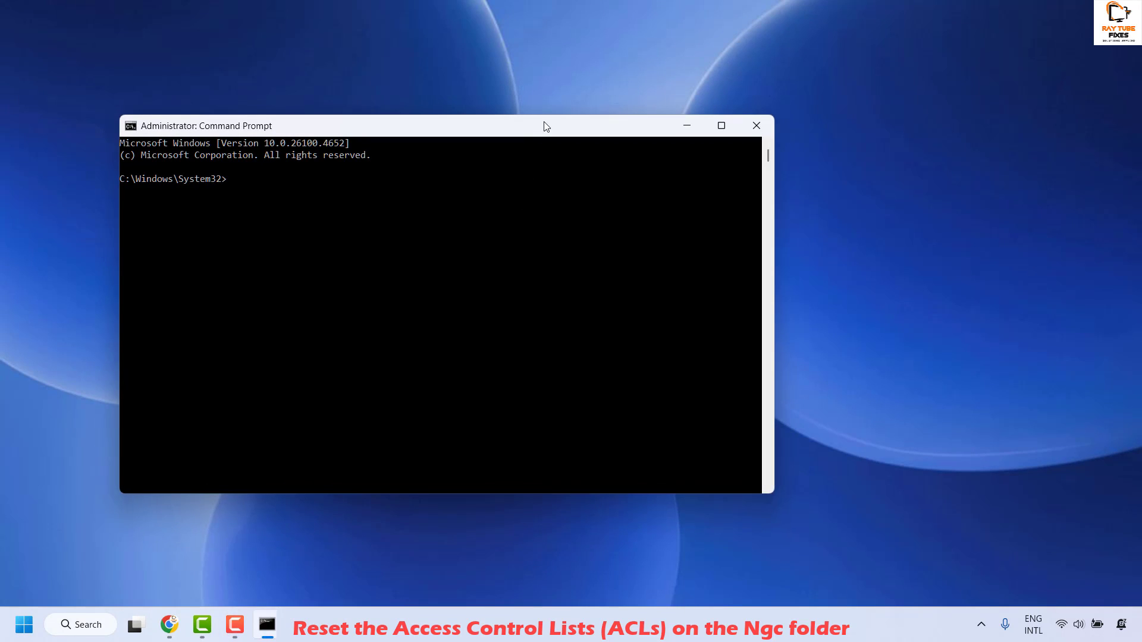
pyautogui.moveTo(543, 123); pyautogui.dragTo(724, 164)
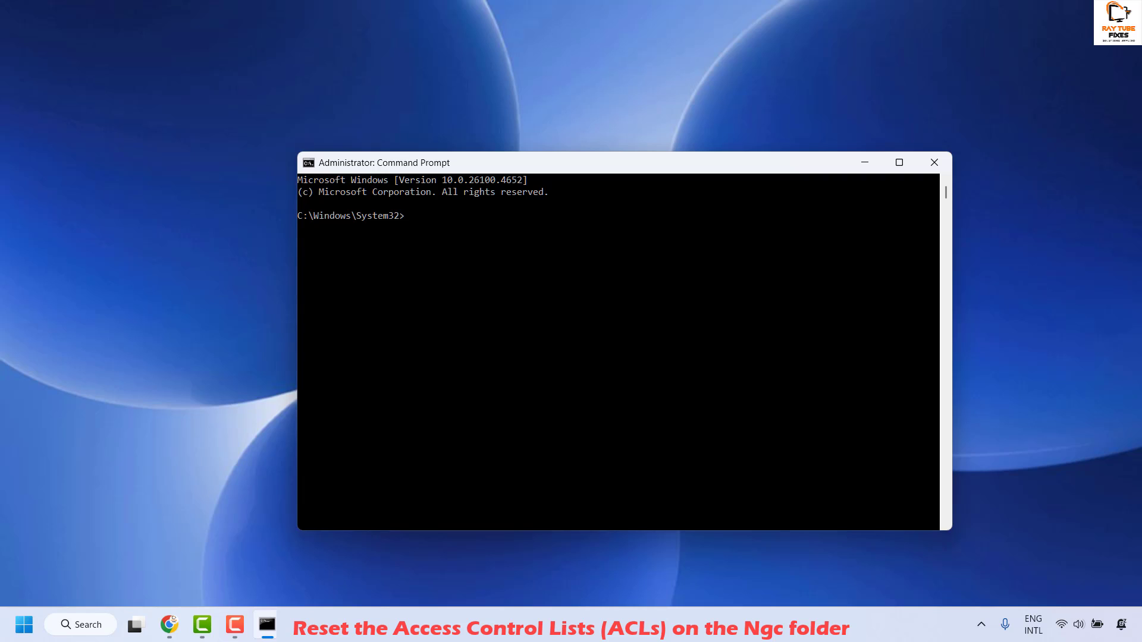
# - Run the icacls /T /Q /C /RESET command on the Ngc folder, then close the window
pyautogui.hotkey('alt', 'Tab')
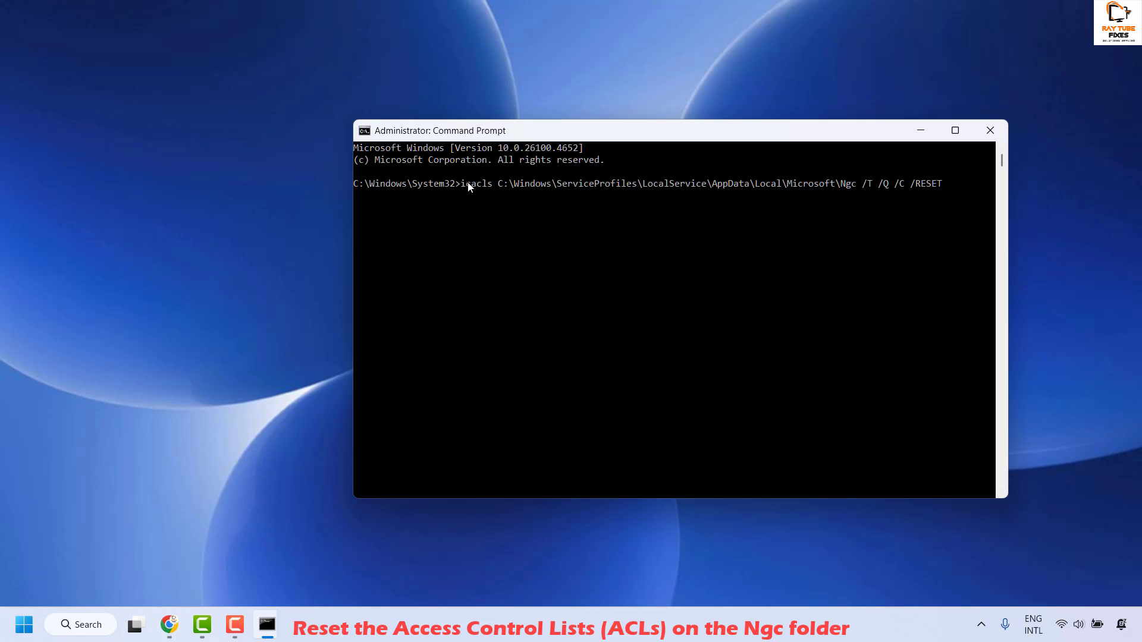
pyautogui.press('Return')
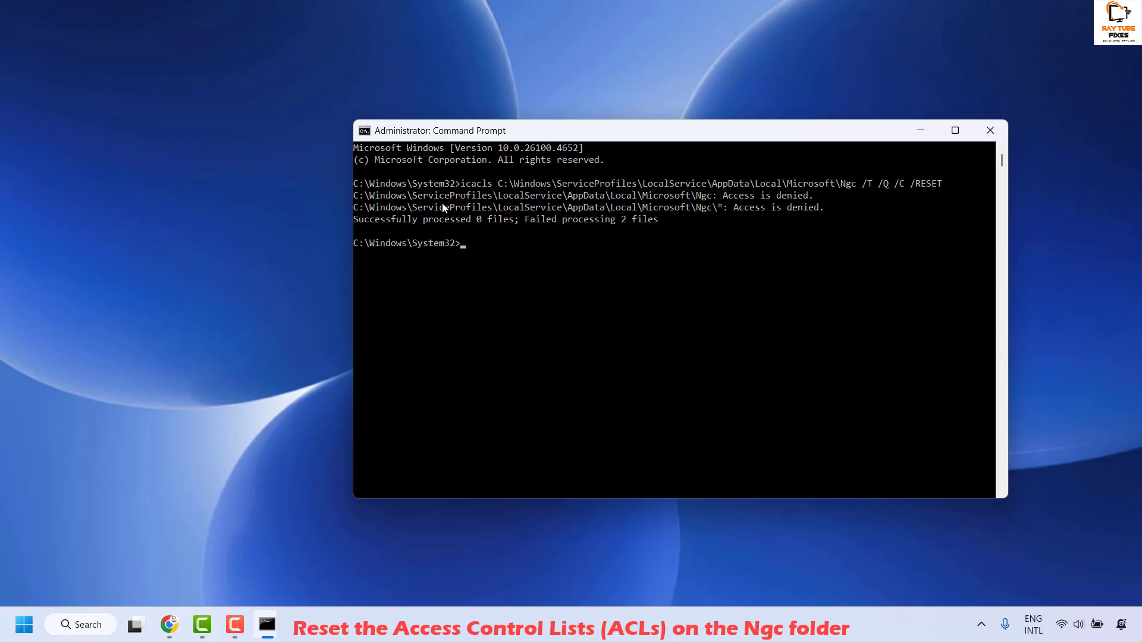
pyautogui.click(992, 130)
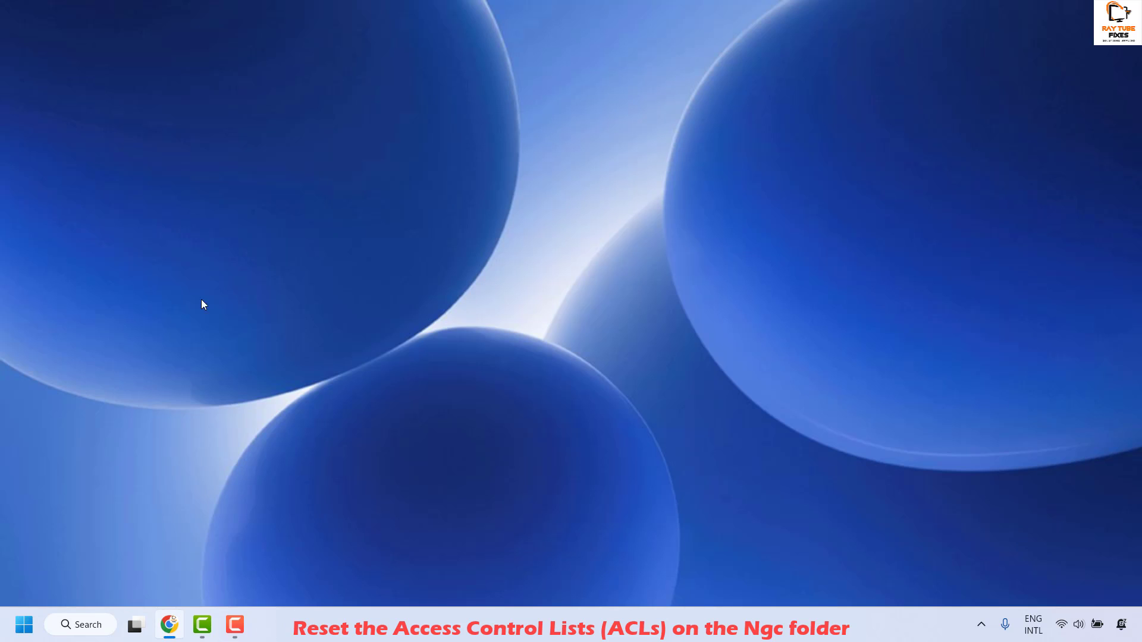
# - Open Settings at Accounts > Sign-in options and expand PIN (Windows Hello) to see it's still unavailable
pyautogui.rightClick(28, 634)
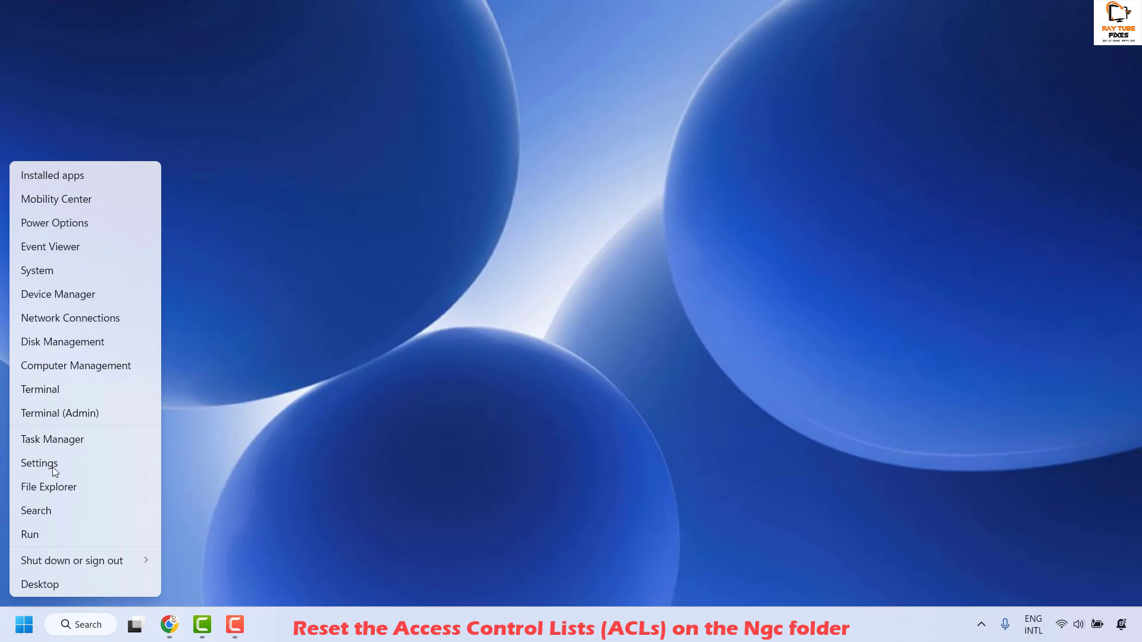
pyautogui.click(79, 469)
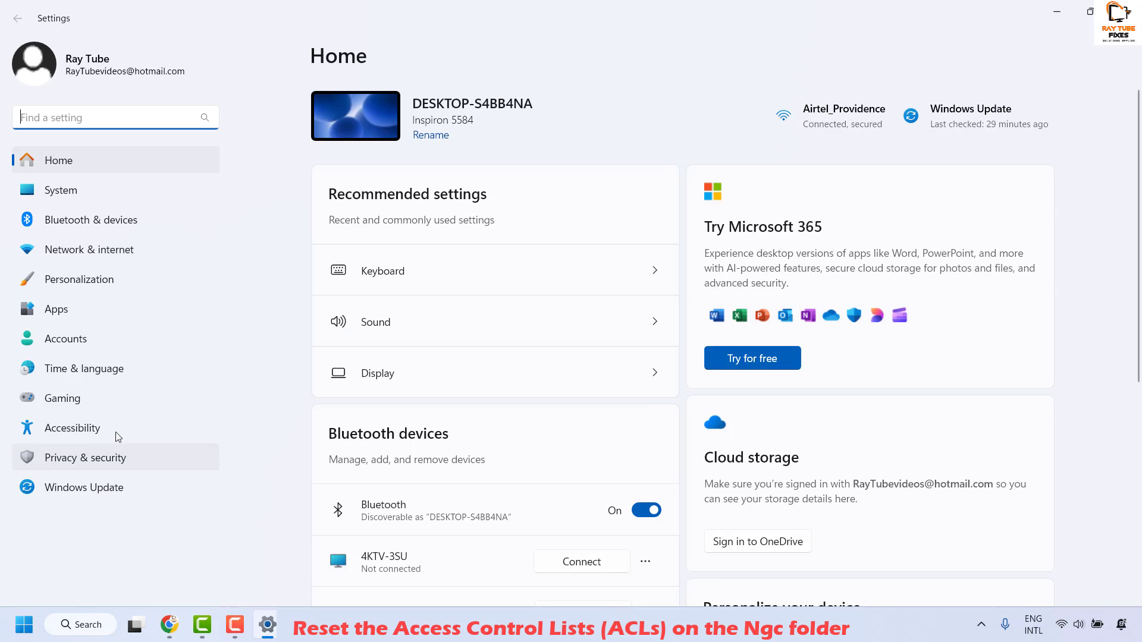
pyautogui.click(81, 350)
pyautogui.scroll(-3, 485, 428)
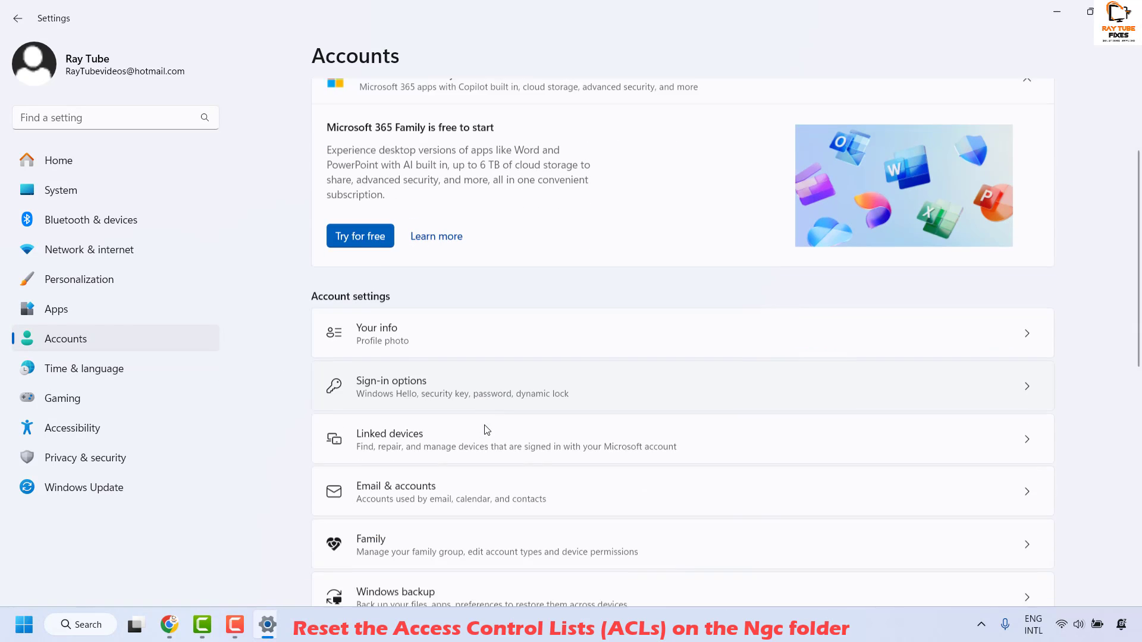
pyautogui.click(413, 392)
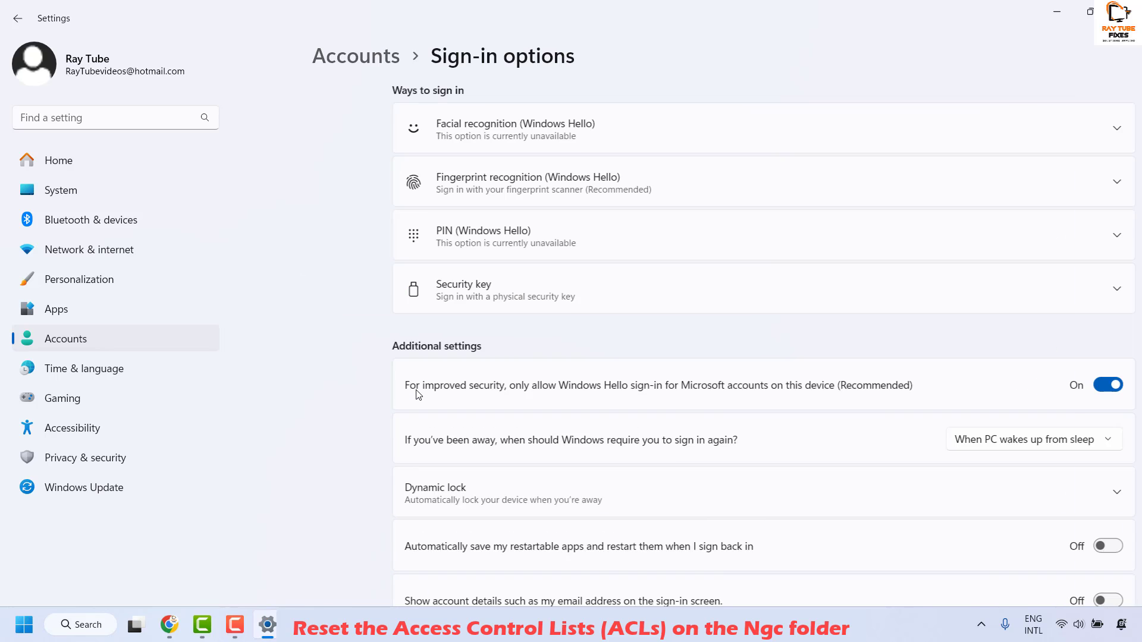
pyautogui.click(408, 240)
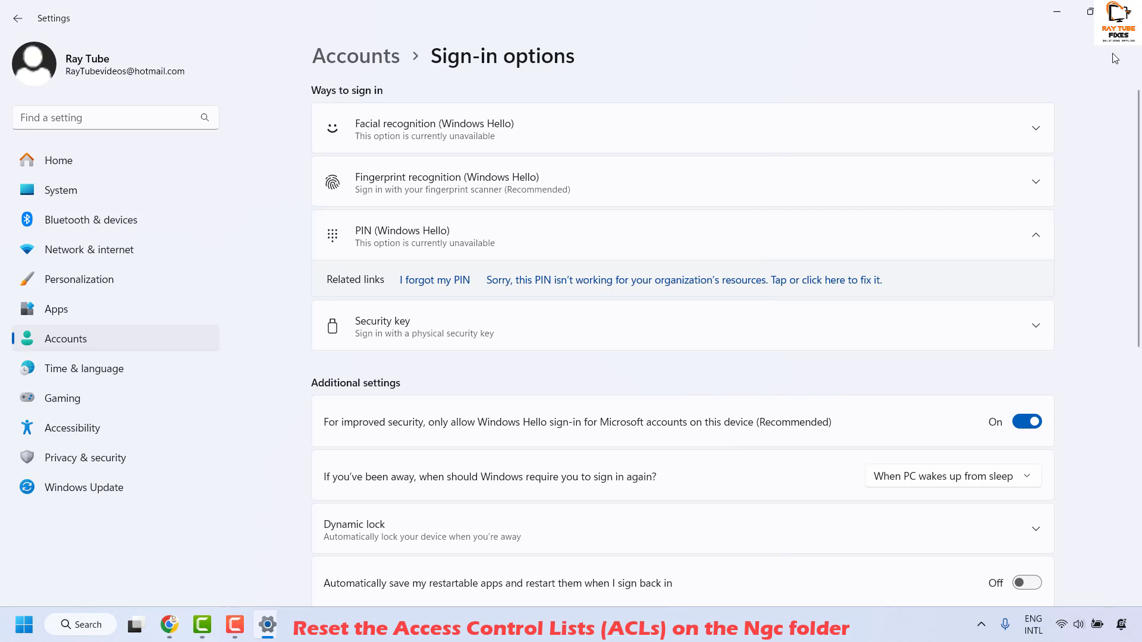
pyautogui.hotkey('alt', 'F4')
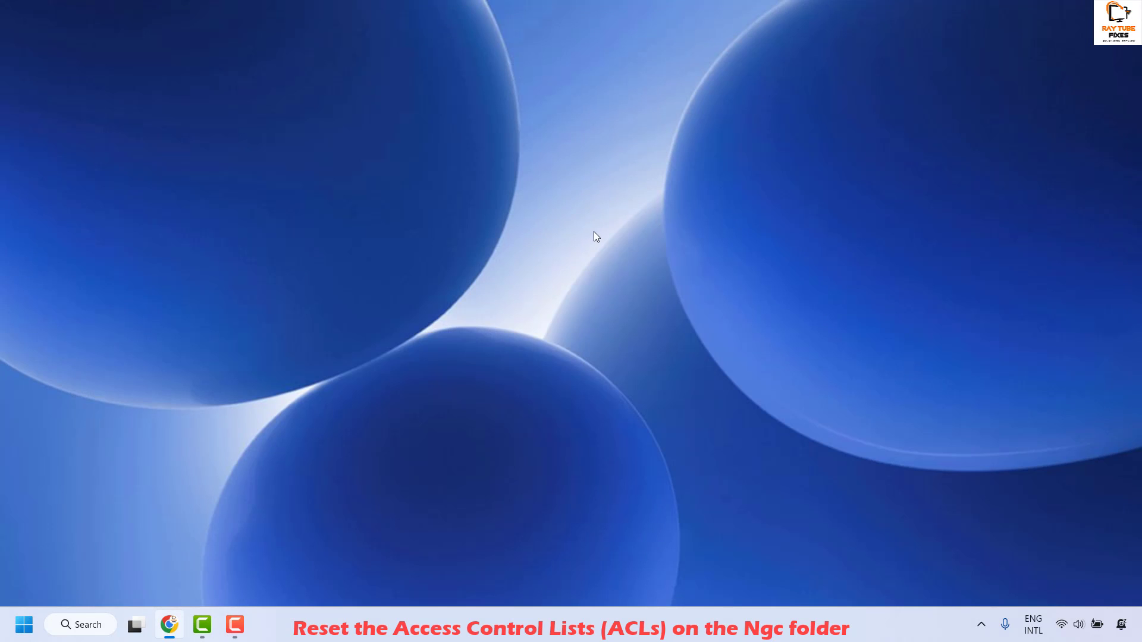